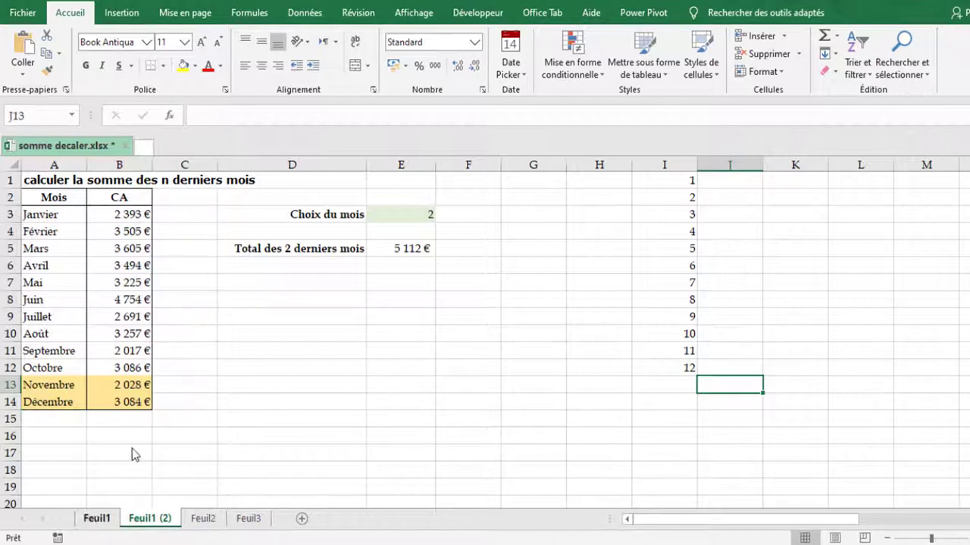
On the Feuil1 sheet, pick 10 as the month choice in cell E3
click(97, 518)
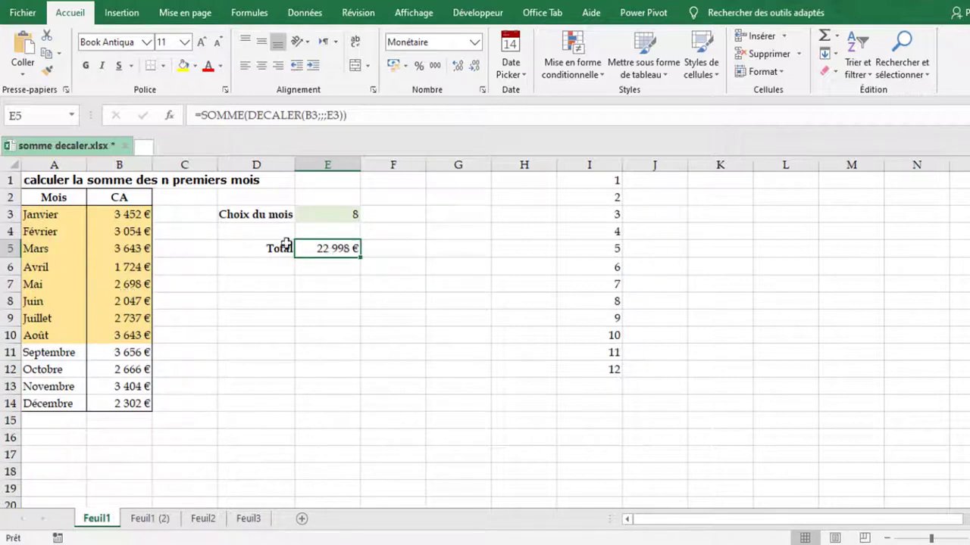
click(345, 213)
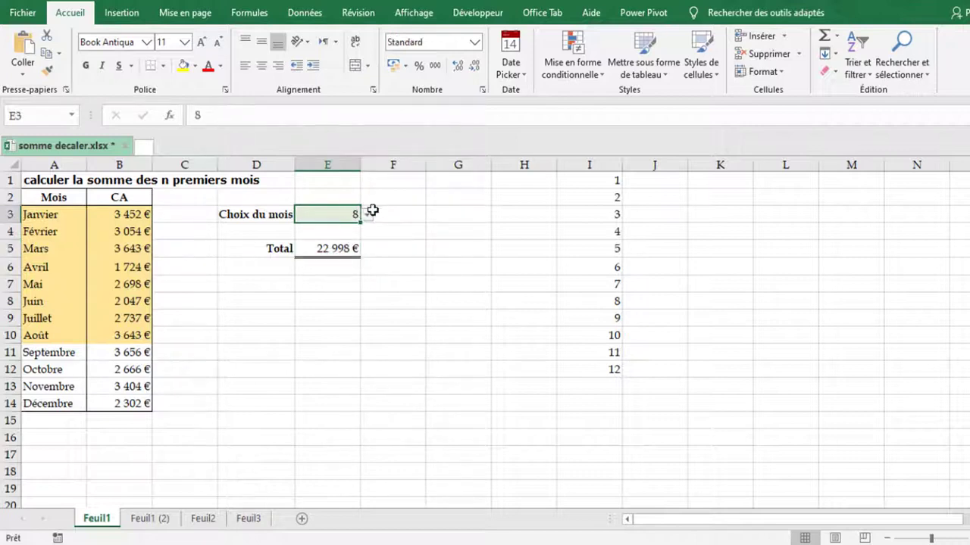
click(368, 216)
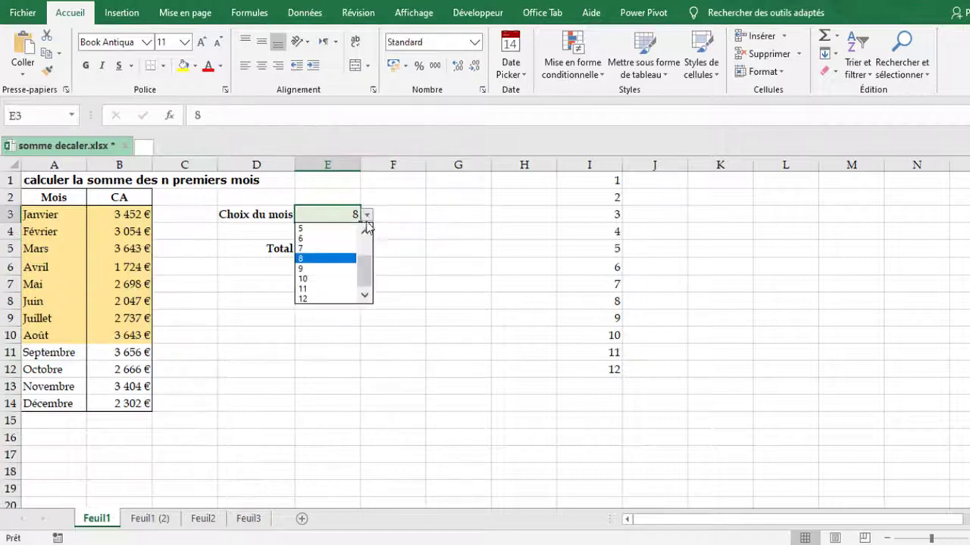
click(324, 279)
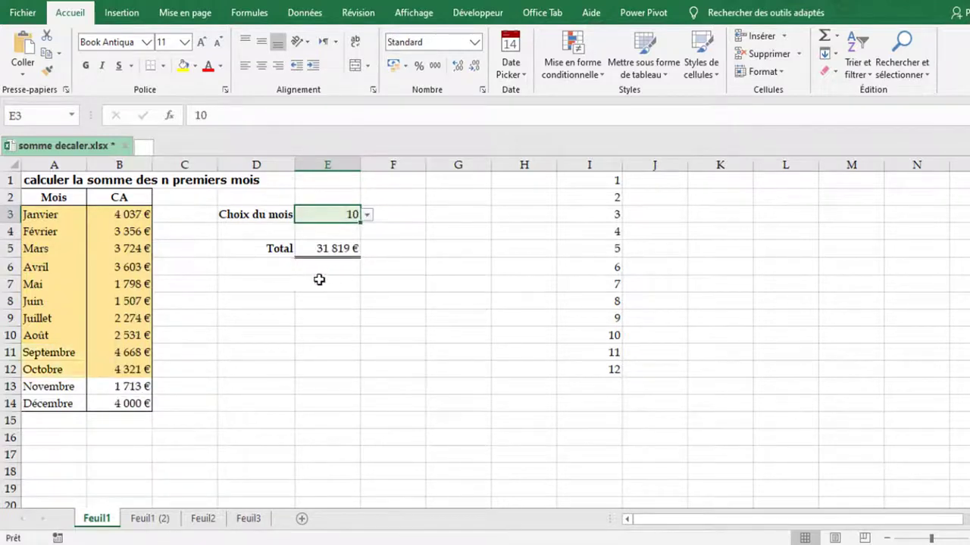
Examine the total formula in E5 and the September revenue formula in B11 on Feuil1
click(296, 250)
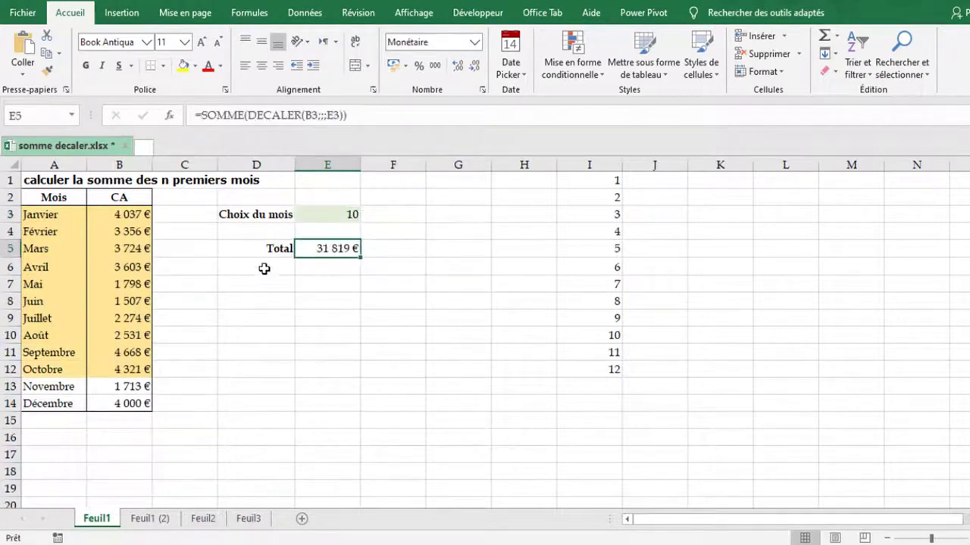
click(307, 288)
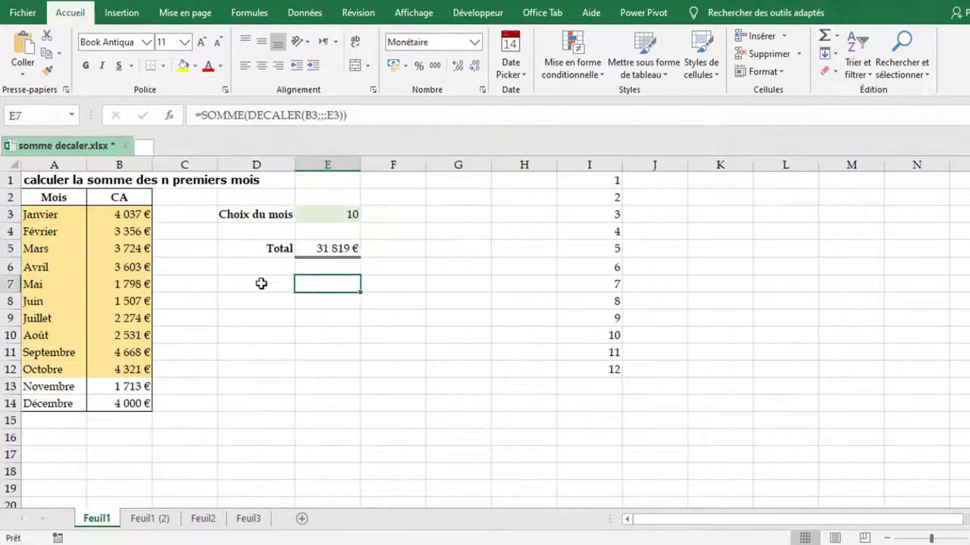
click(333, 250)
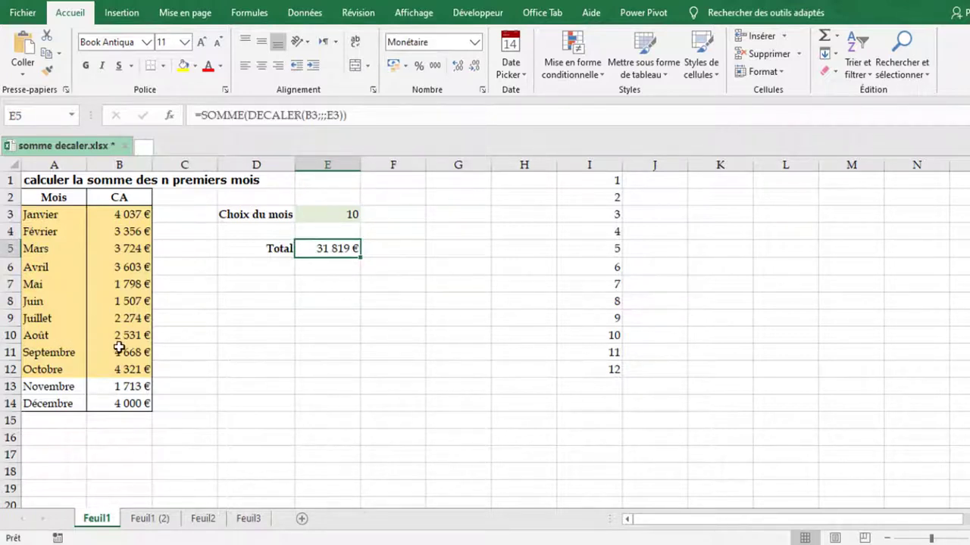
click(119, 350)
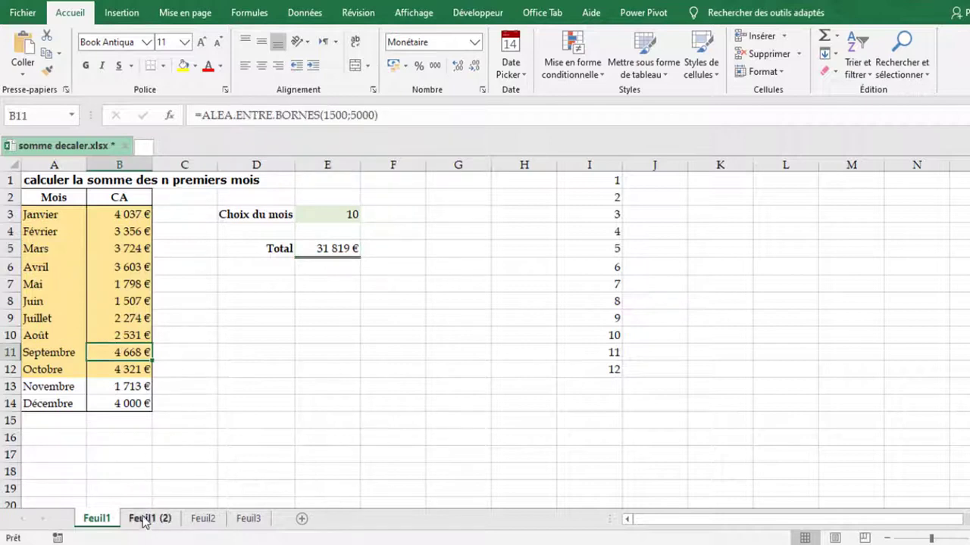
On the Feuil1 (2) sheet, review the month and CA columns and the formula totalling the last months in E5
key(ctrl+Page_Down)
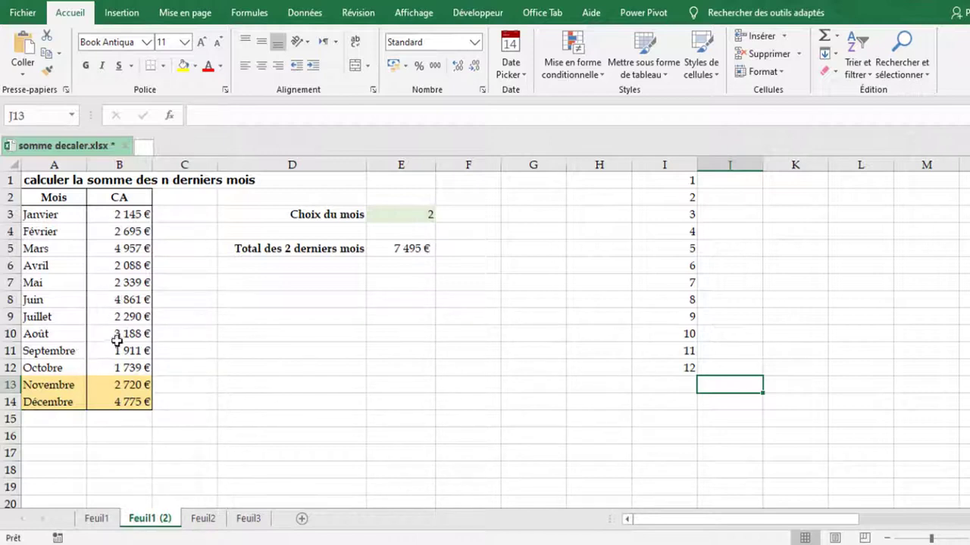
click(45, 285)
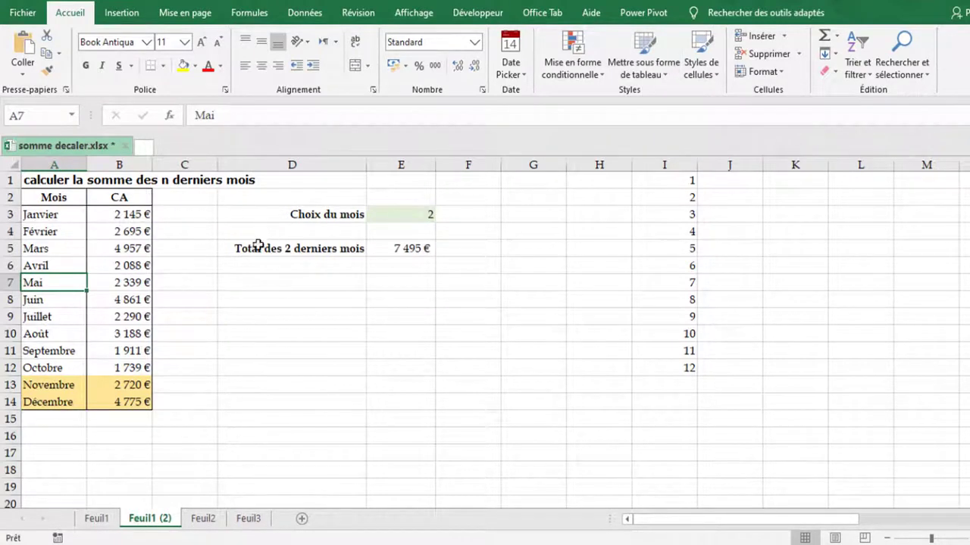
click(107, 269)
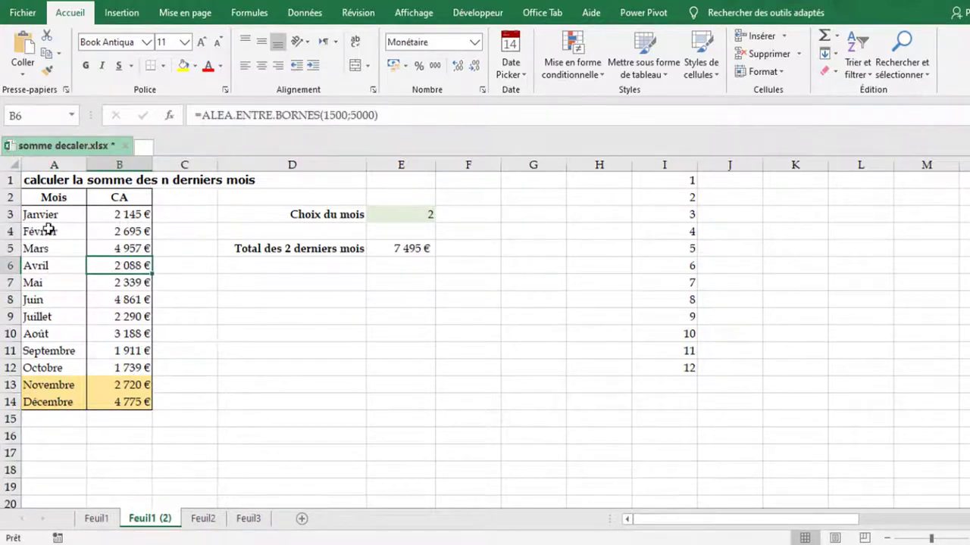
drag(50, 215, 57, 404)
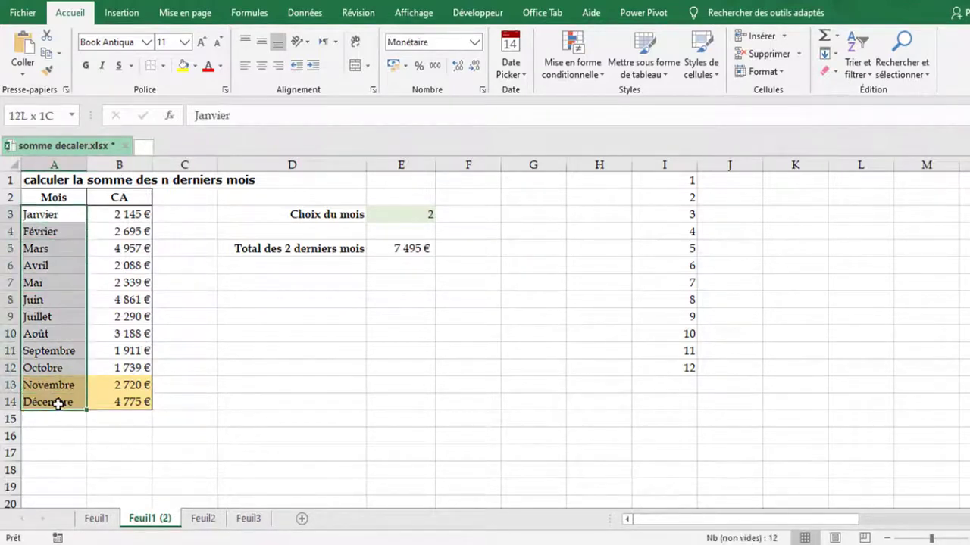
drag(132, 217, 130, 402)
click(374, 400)
click(114, 224)
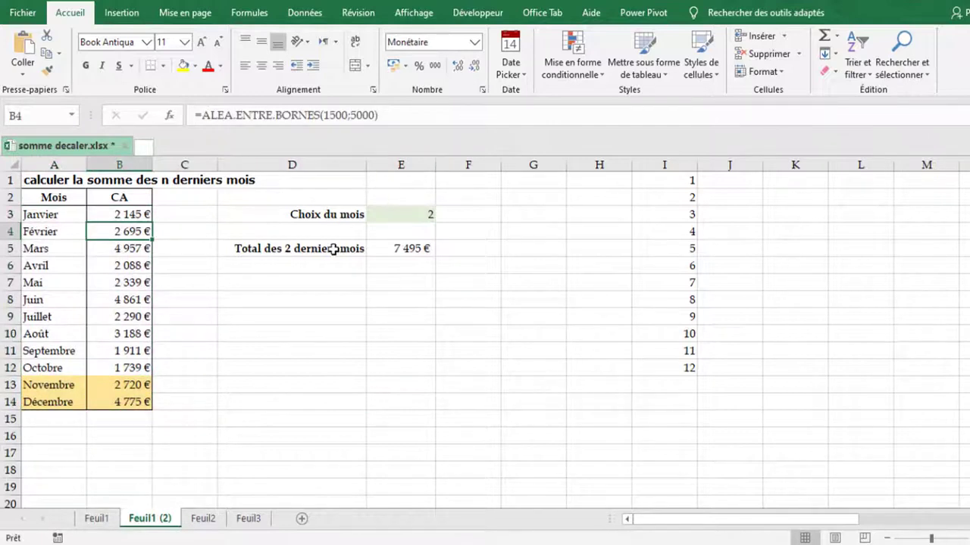
click(233, 331)
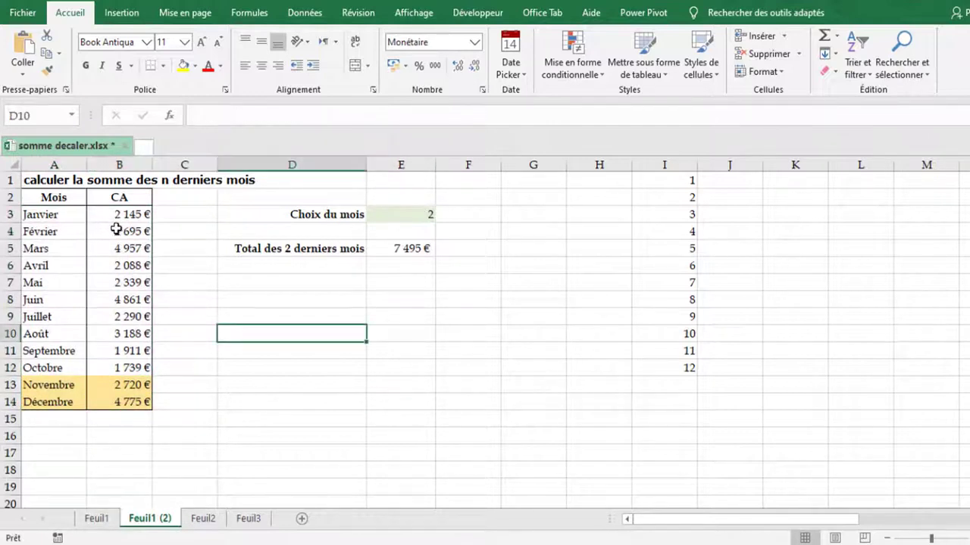
click(415, 248)
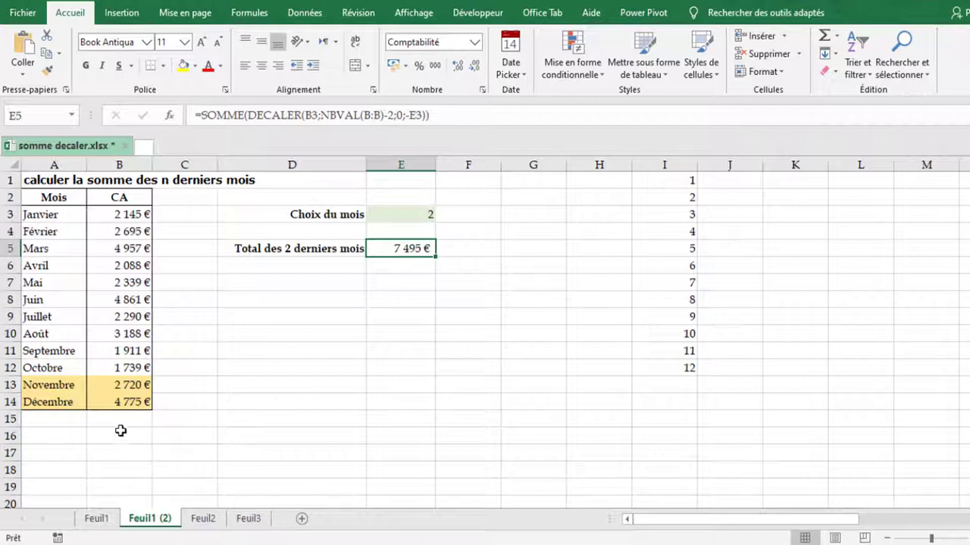
Remove all data validation criteria from the month choice cell E3
click(405, 218)
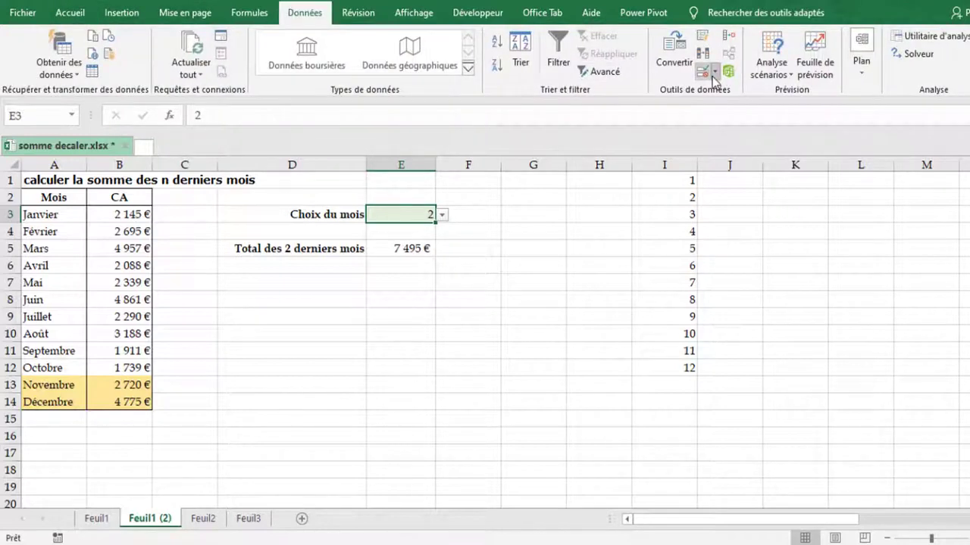
click(714, 74)
click(737, 109)
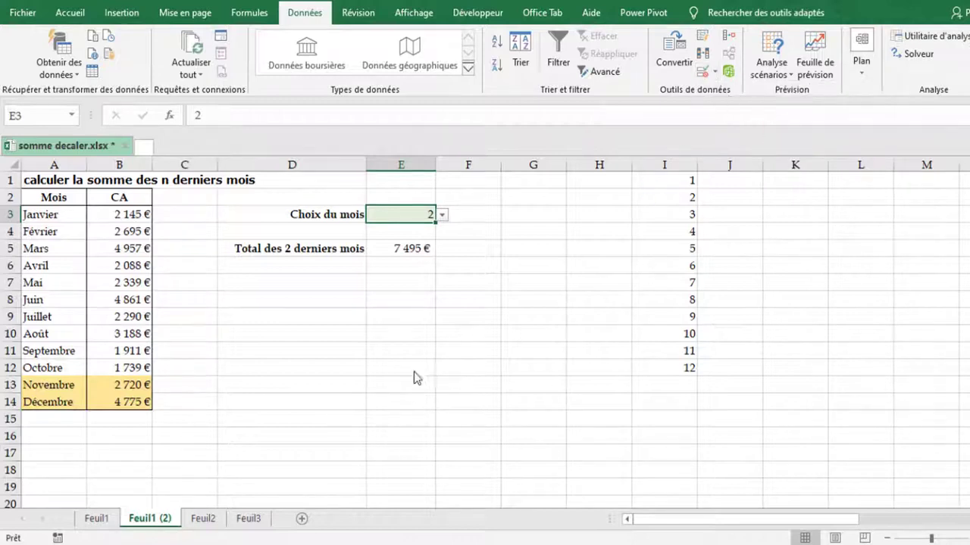
click(367, 343)
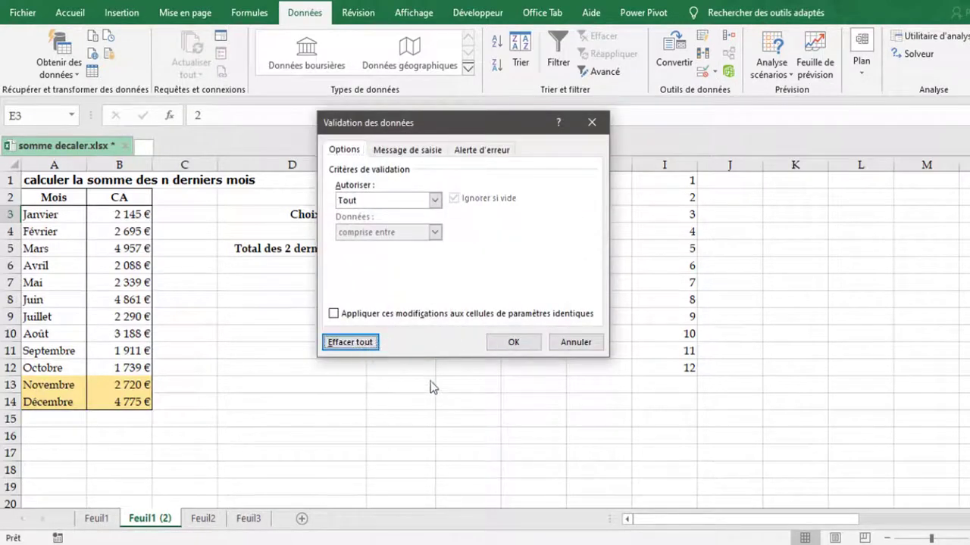
click(530, 342)
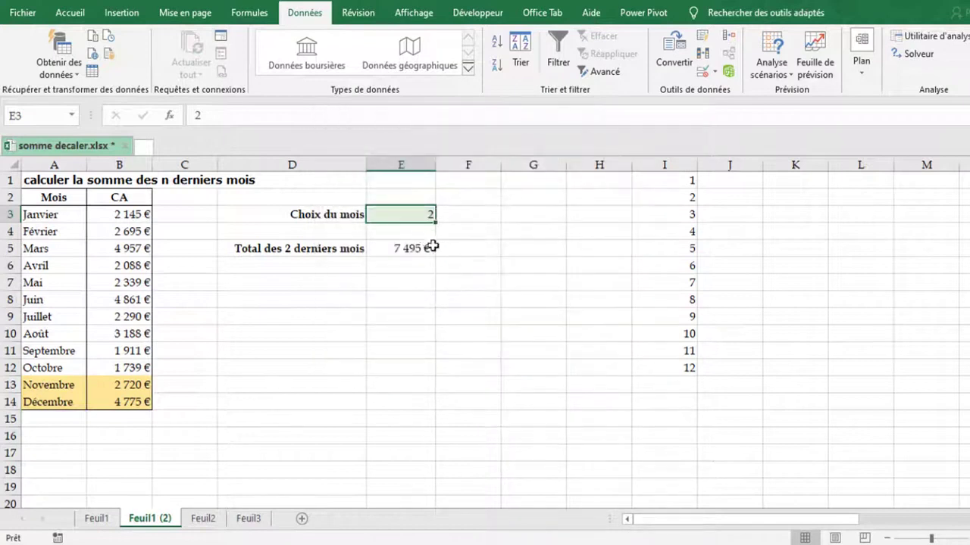
Delete the value in the month choice cell E3
click(531, 265)
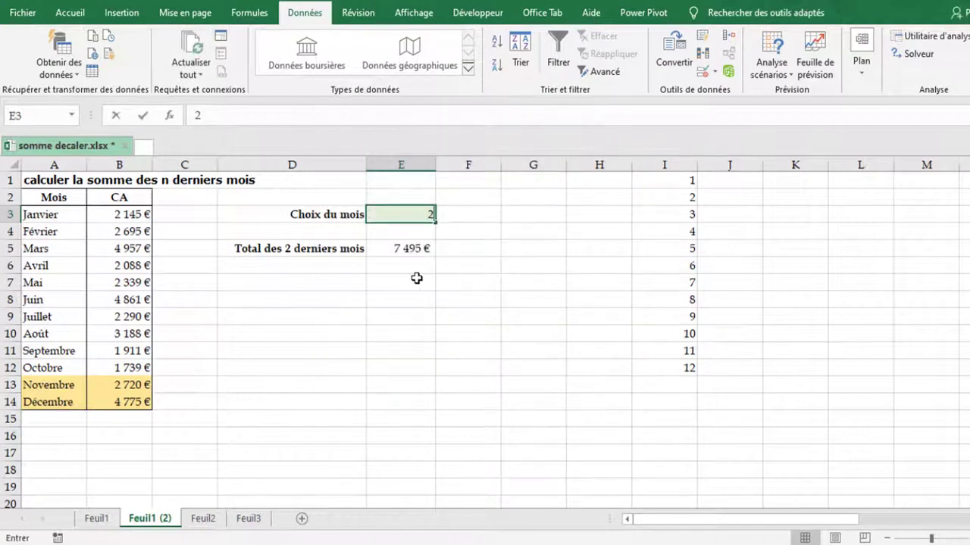
click(410, 206)
key(Delete)
key(Return)
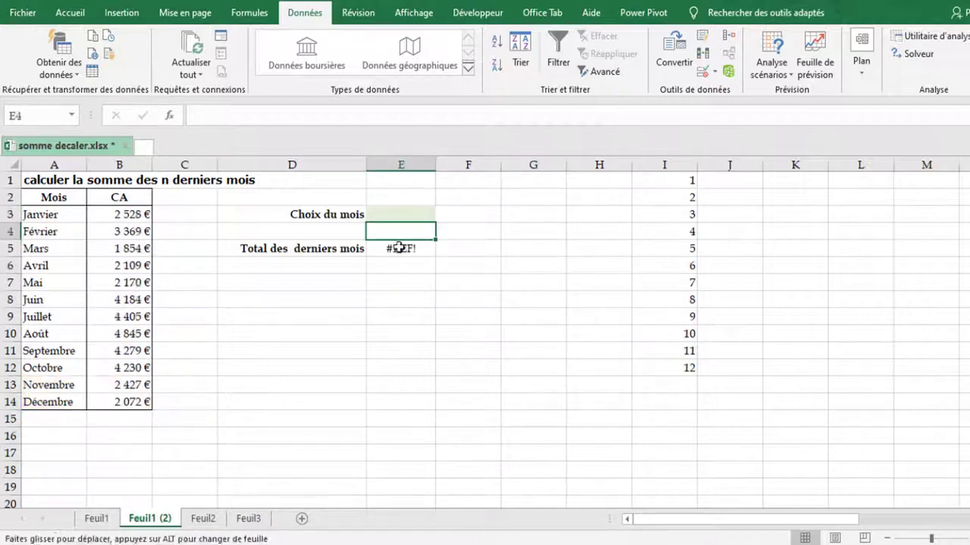
Clear the SOMME(DECALER) formula from the total cell E5
click(383, 248)
click(434, 267)
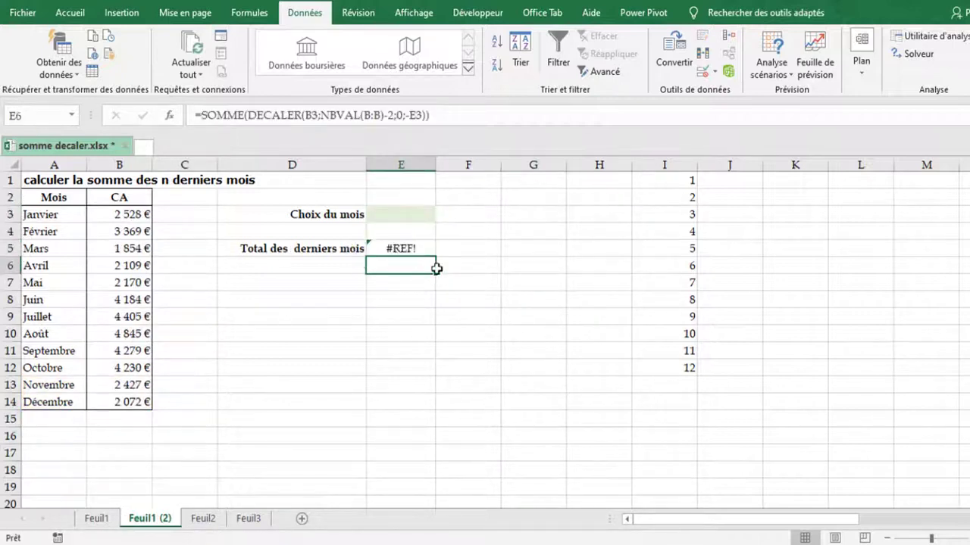
click(385, 249)
key(F2)
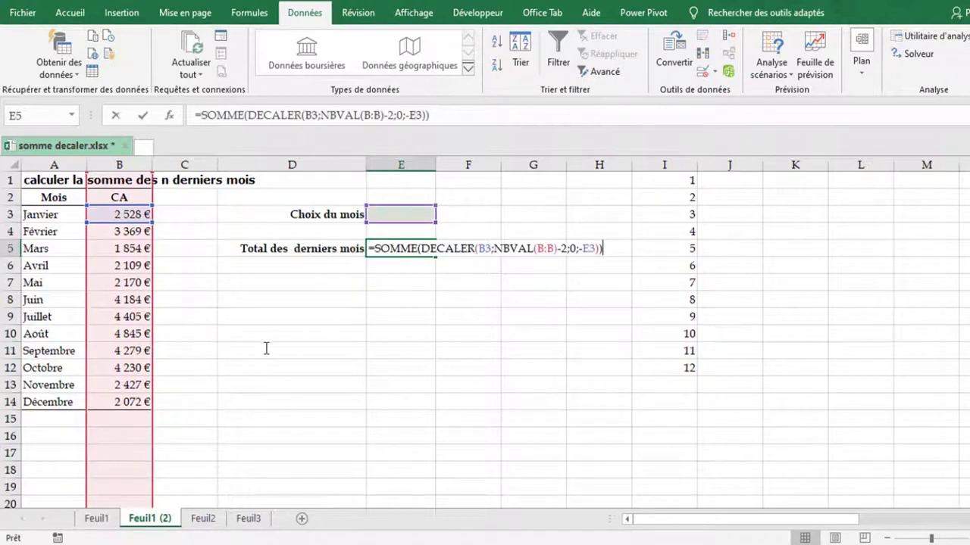
key(ctrl+Return)
key(Down)
key(Down)
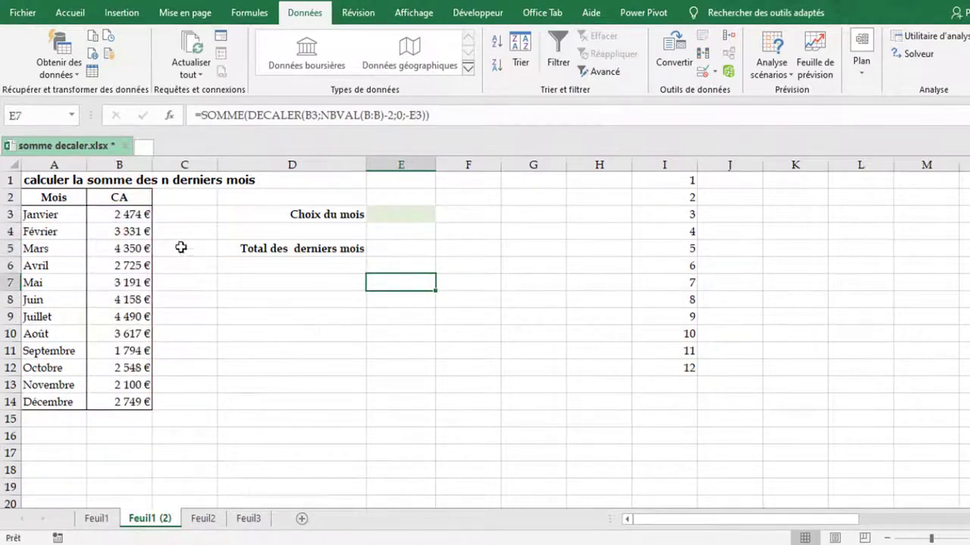
Clear the conditional formatting rules from the month and revenue cells A3:B14
drag(28, 215, 118, 400)
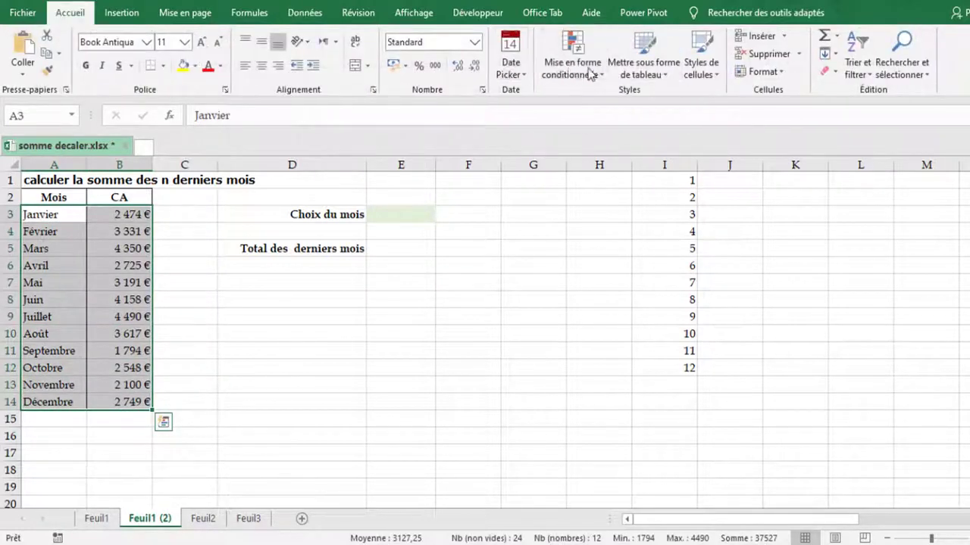
click(589, 71)
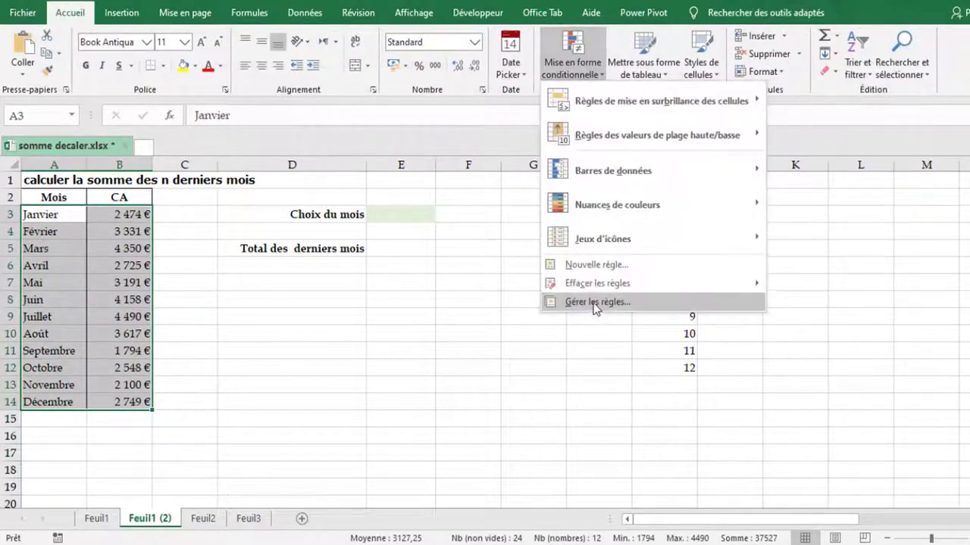
mouse_move(604, 292)
click(810, 303)
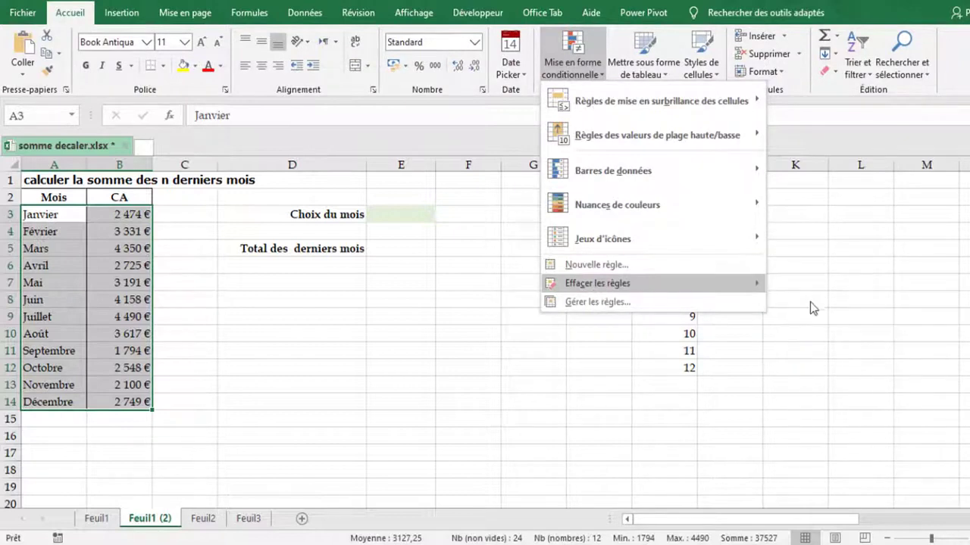
click(415, 317)
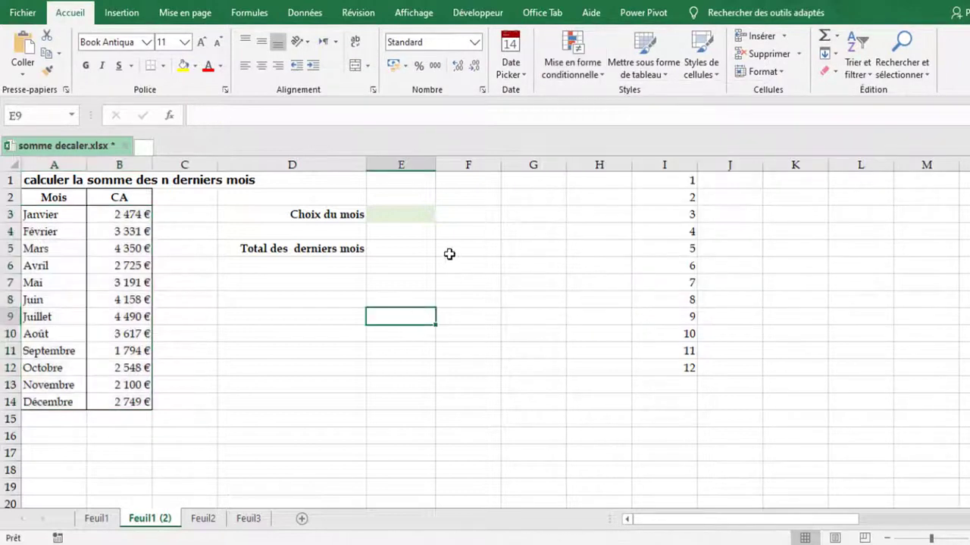
click(334, 319)
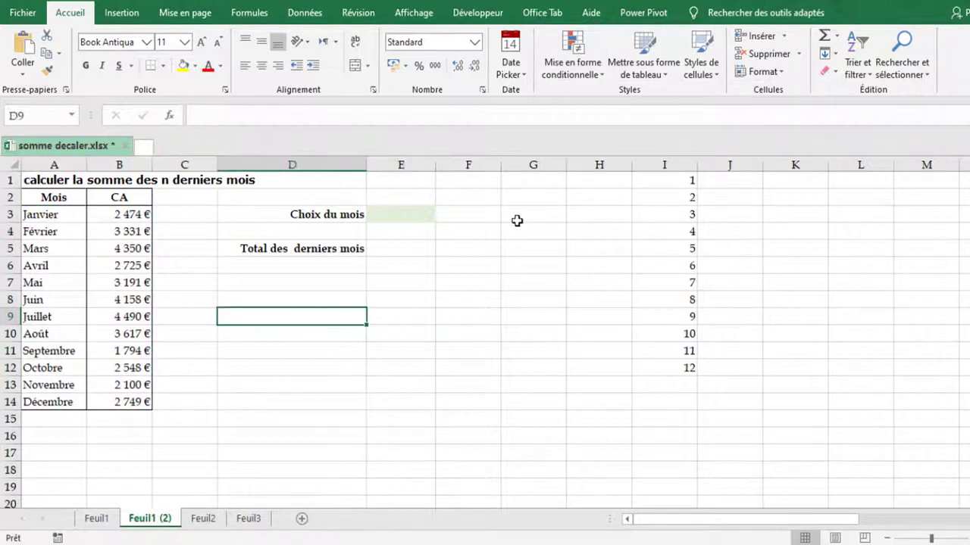
Add a list-type data validation (Liste) to the month choice cell E3 with =$I$1:$I$12 as its source
click(417, 213)
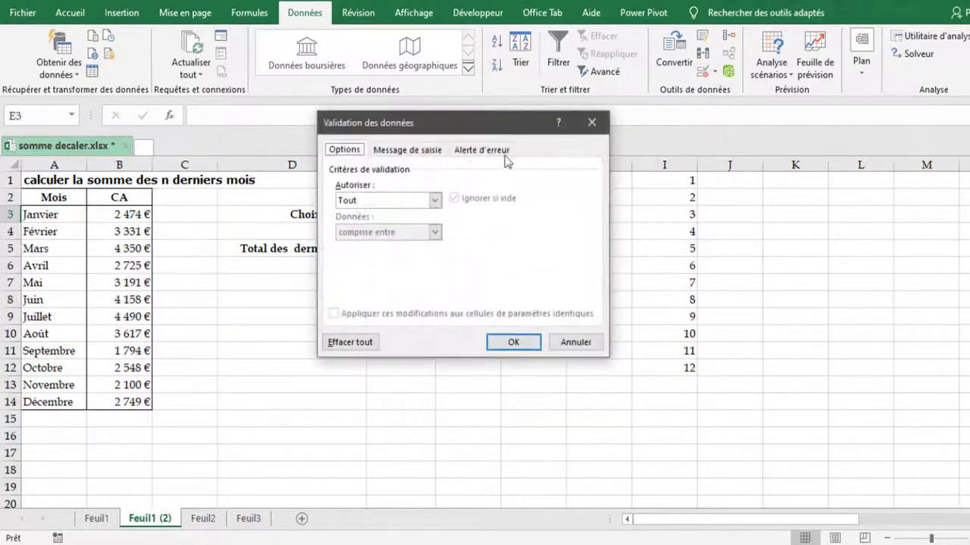
click(436, 200)
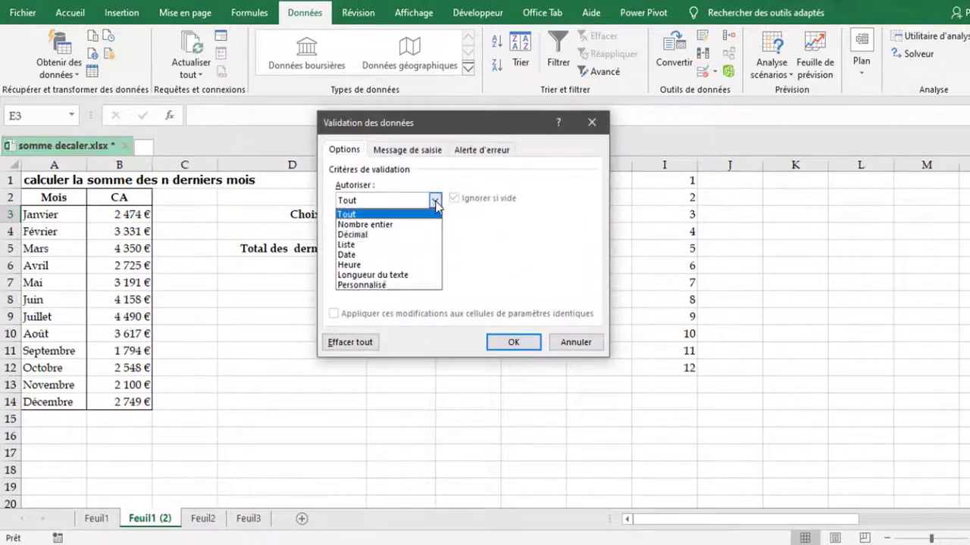
click(390, 244)
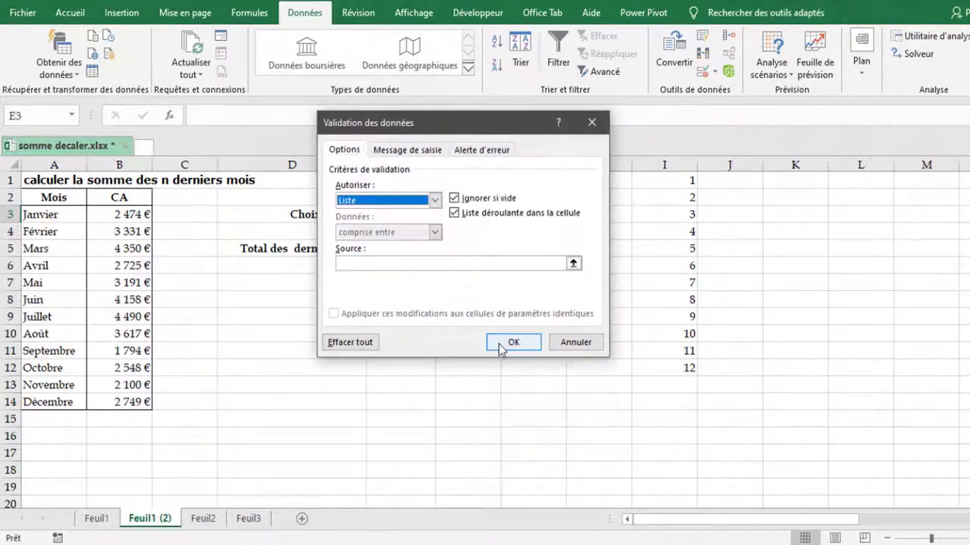
key(Tab)
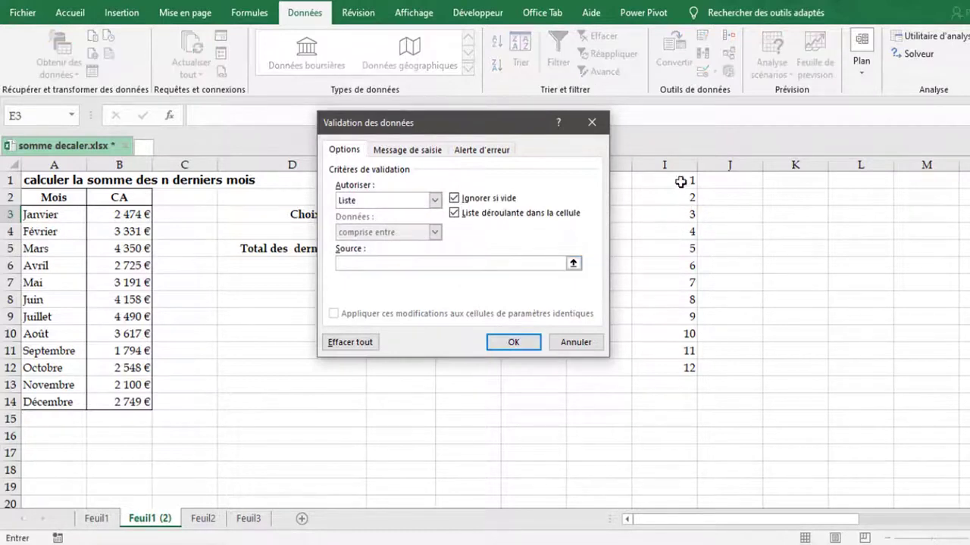
drag(681, 182, 666, 367)
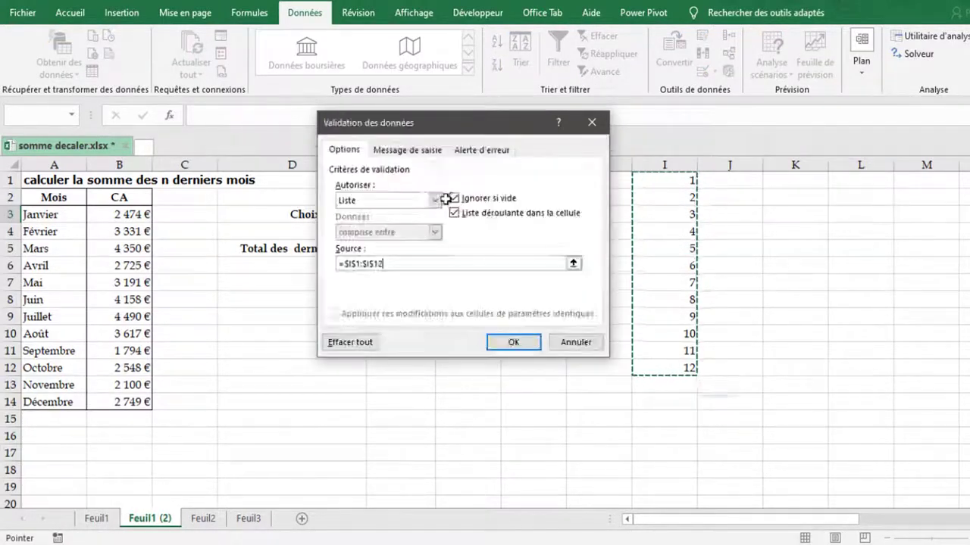
click(513, 345)
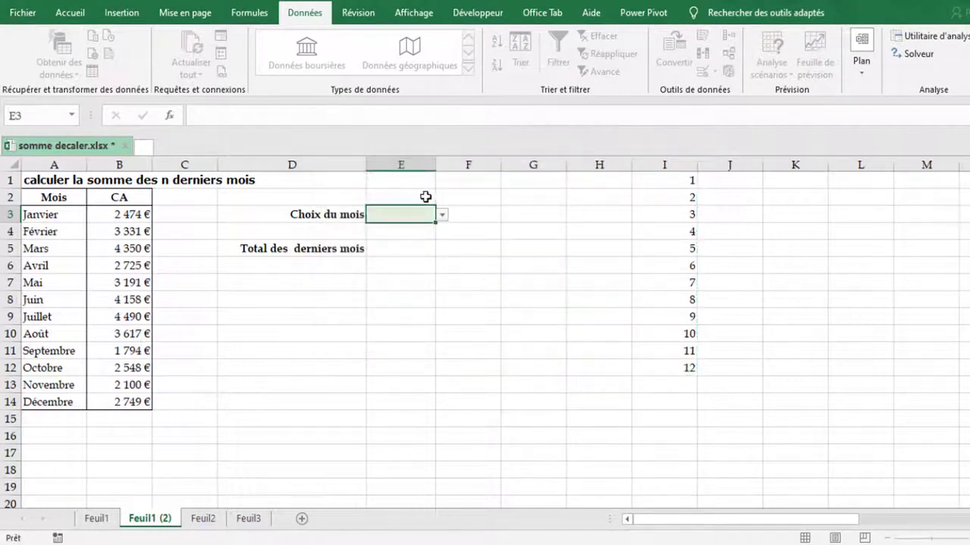
Check the drop-down list of the month choice cell E3 and choose 3 from it
click(468, 281)
click(437, 217)
click(443, 217)
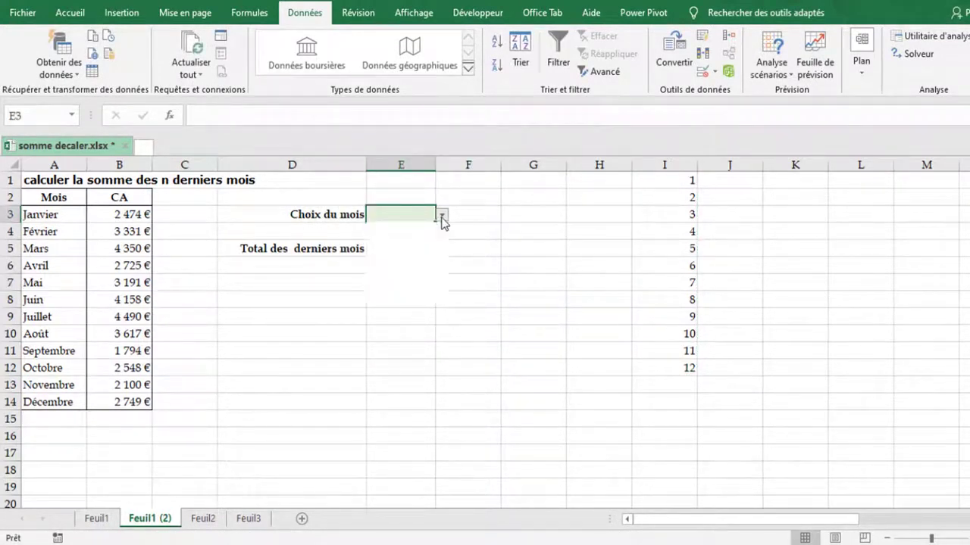
mouse_move(442, 274)
mouse_down()
mouse_move(441, 289)
mouse_move(442, 261)
mouse_up()
click(524, 241)
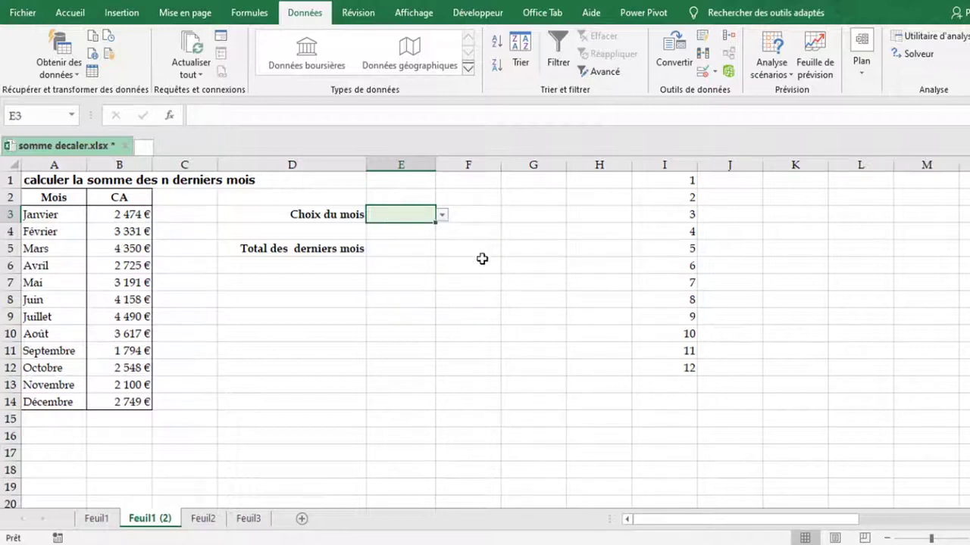
click(442, 218)
click(394, 250)
Start the total formula in cell E5 as =SOMME(DECALER(B3; with the January revenue cell as the reference
click(383, 251)
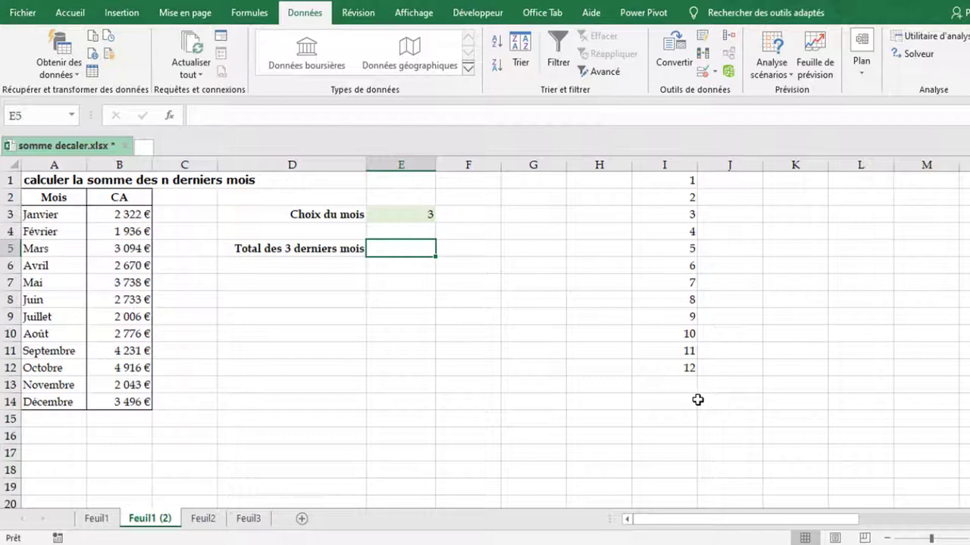
text(=s)
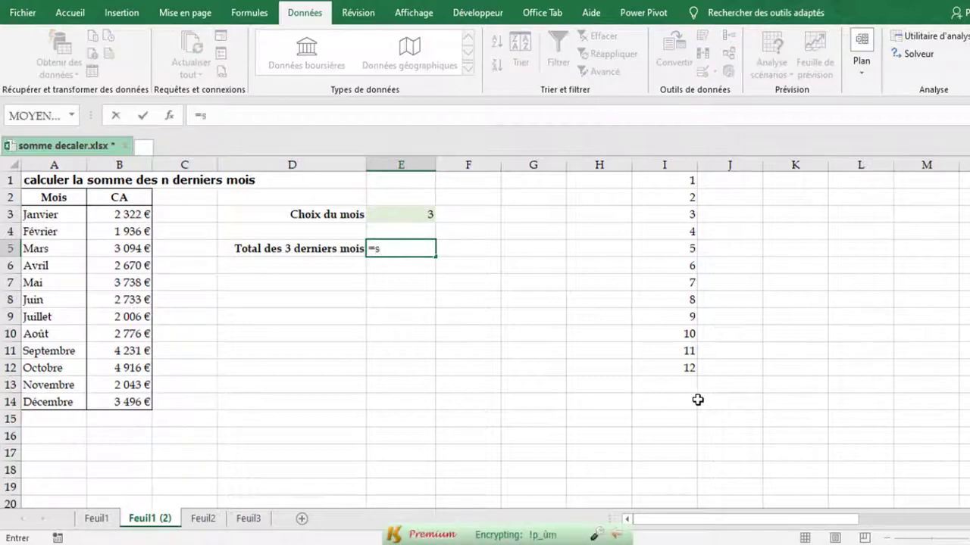
text(omme)
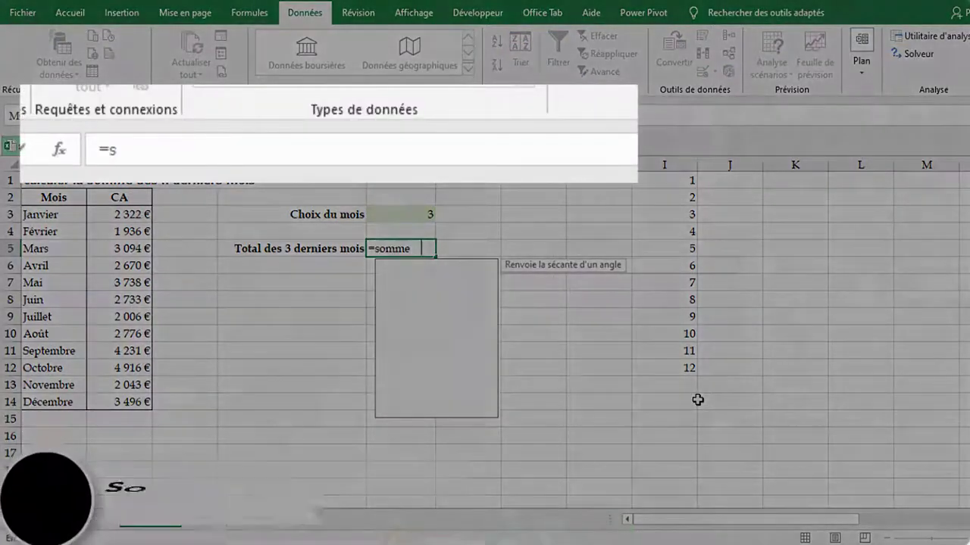
key(Tab)
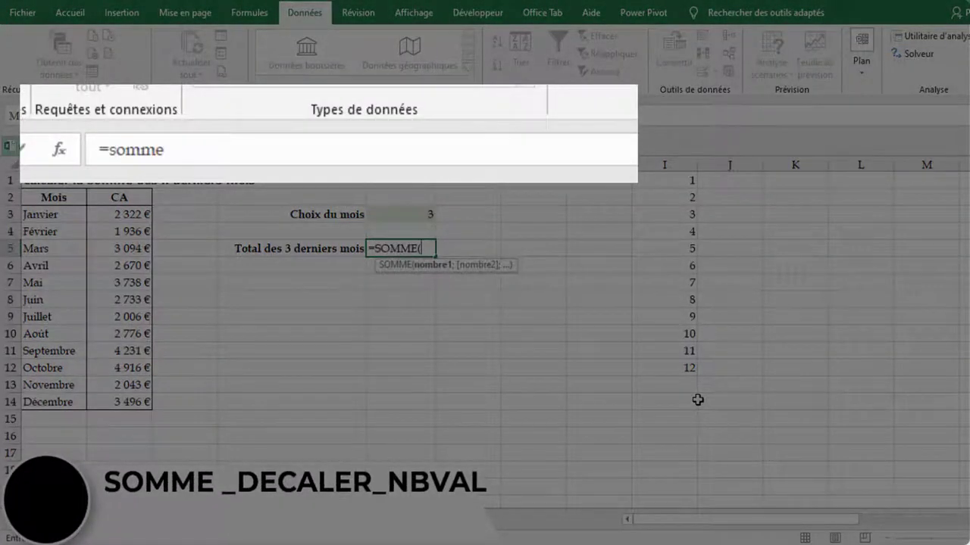
text(de)
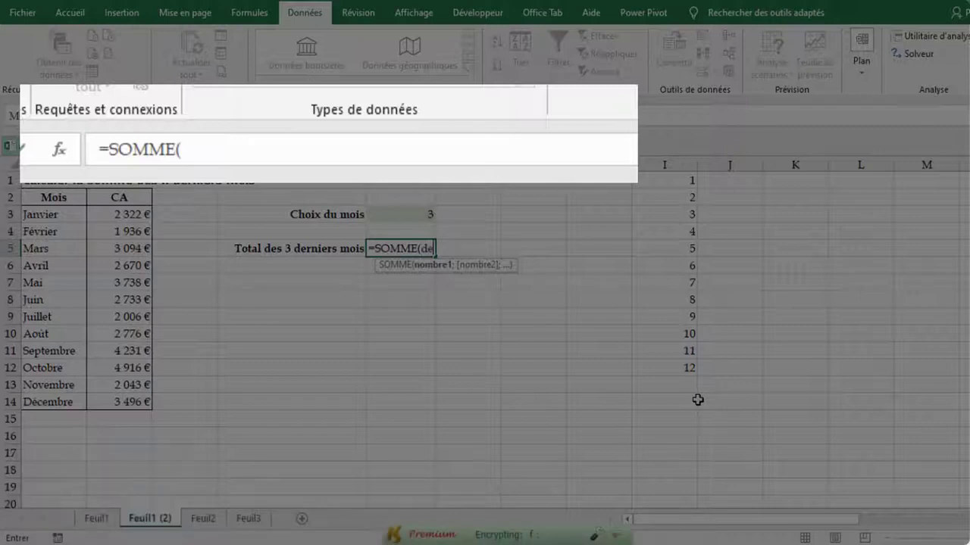
text(c)
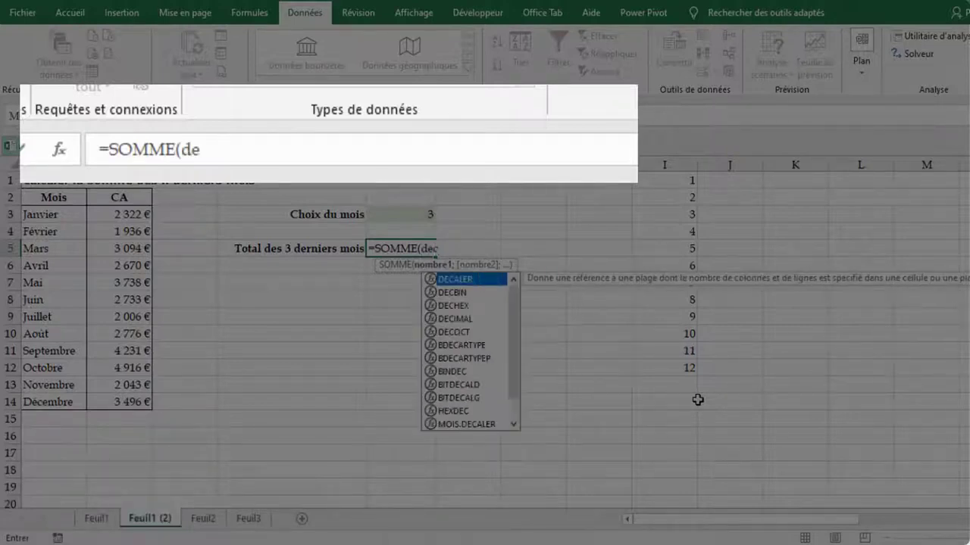
key(Tab)
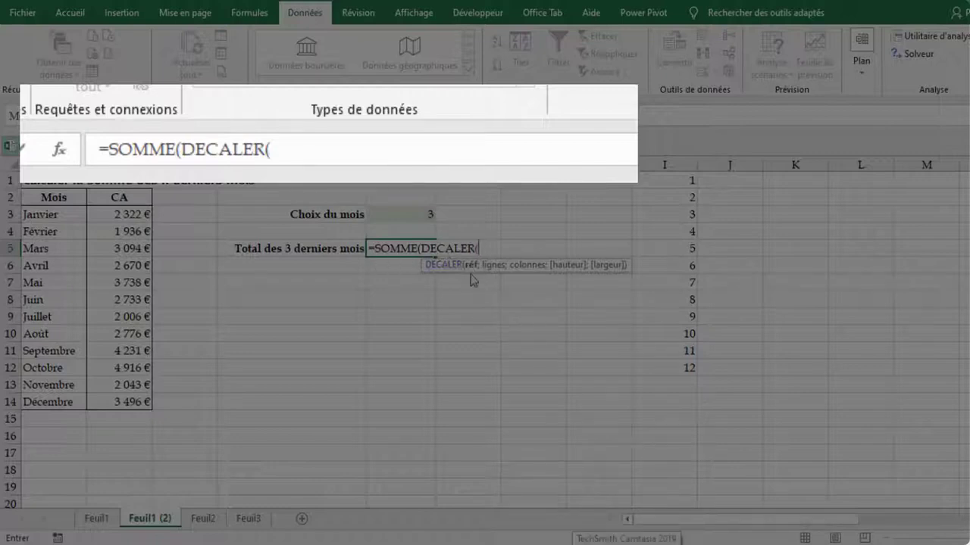
click(121, 215)
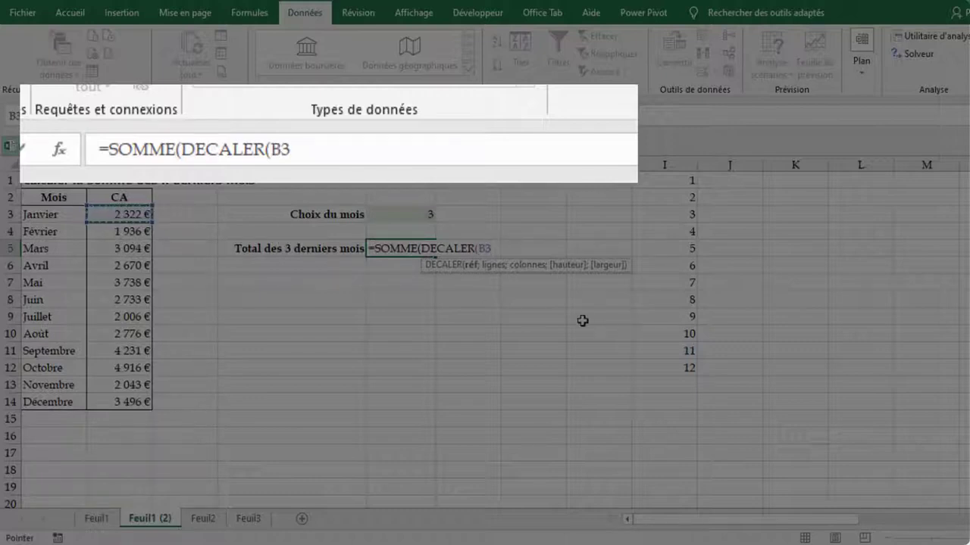
text(;)
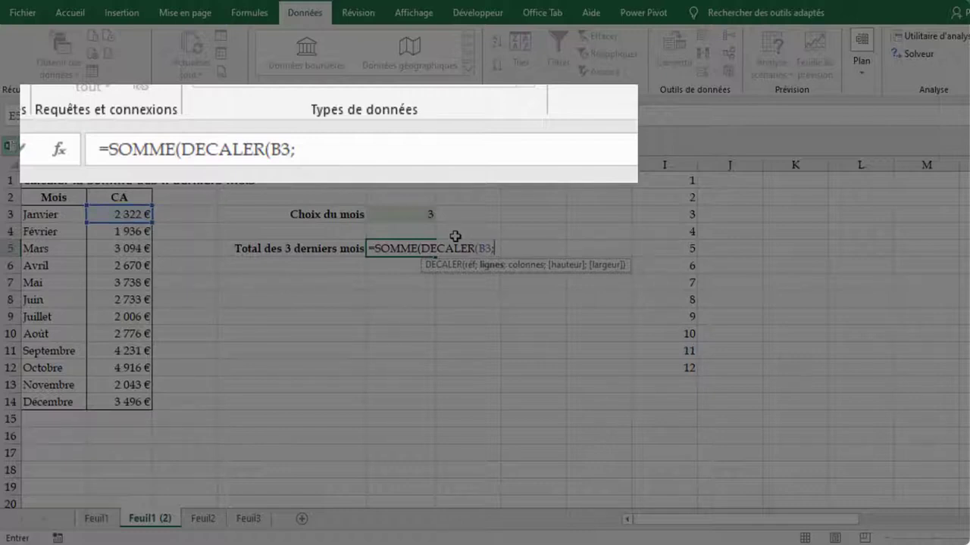
Add NBVAL(B:B)-2 as the row offset argument of DECALER in the E5 formula
text(nb)
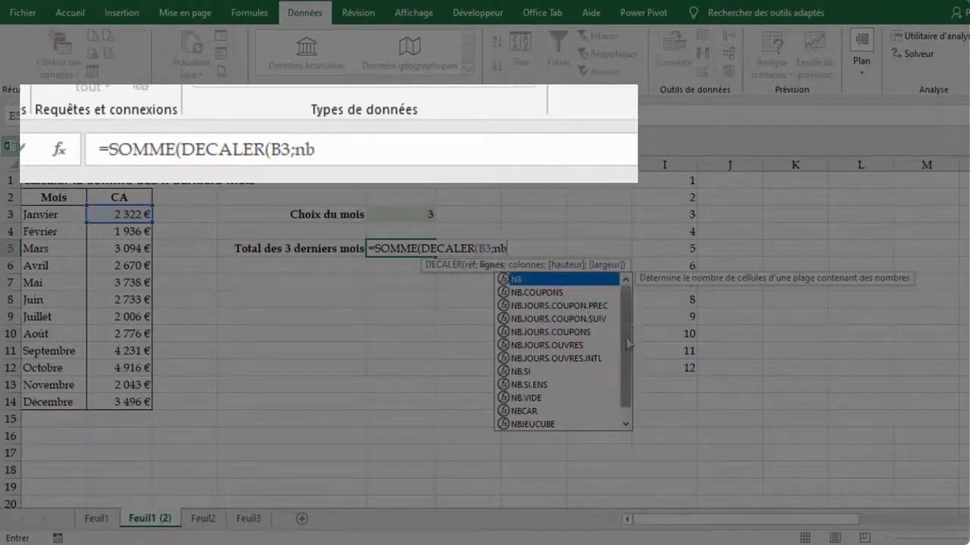
scroll(627, 342, down, 1)
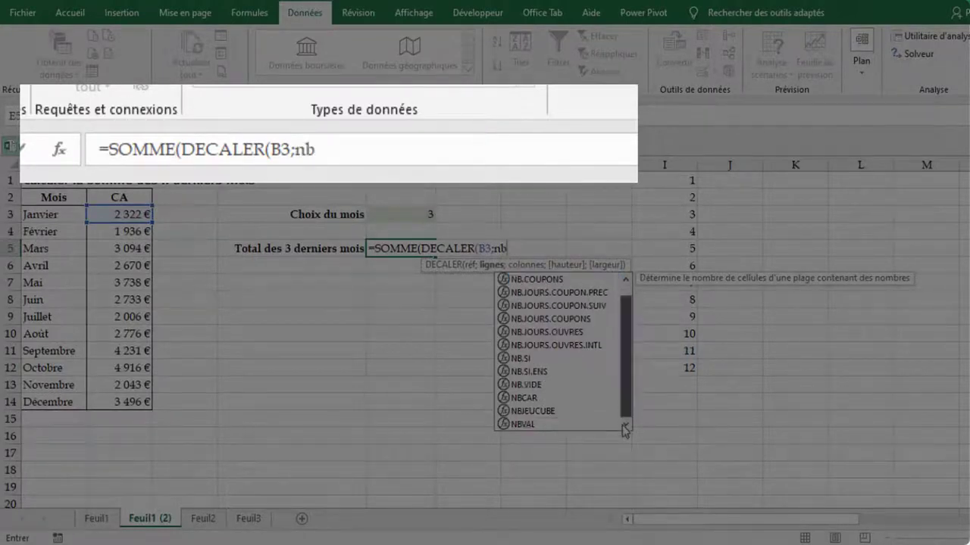
double_click(545, 426)
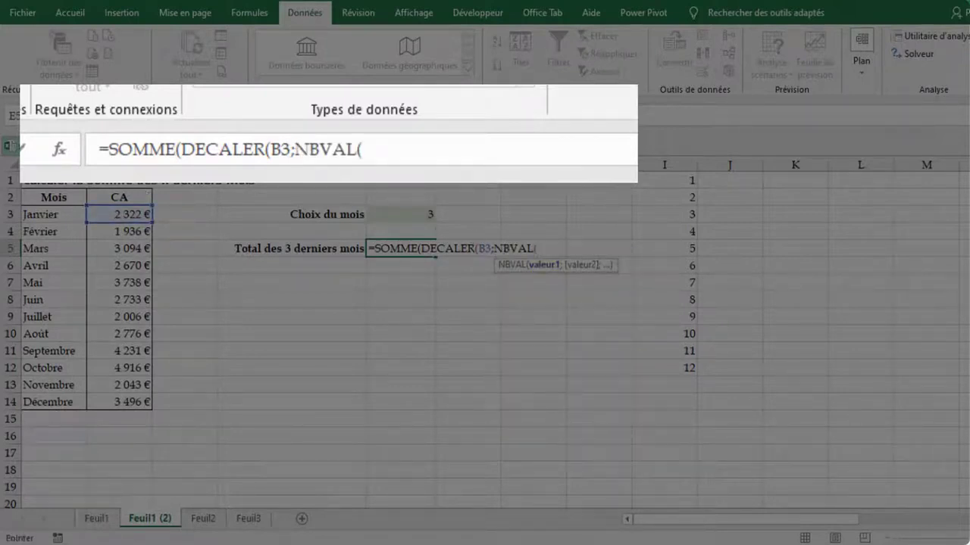
click(119, 165)
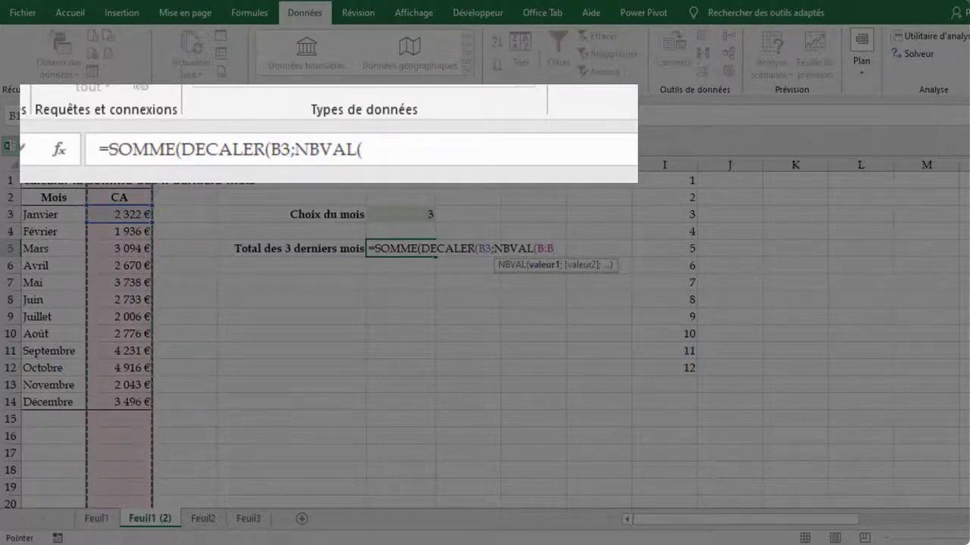
text())
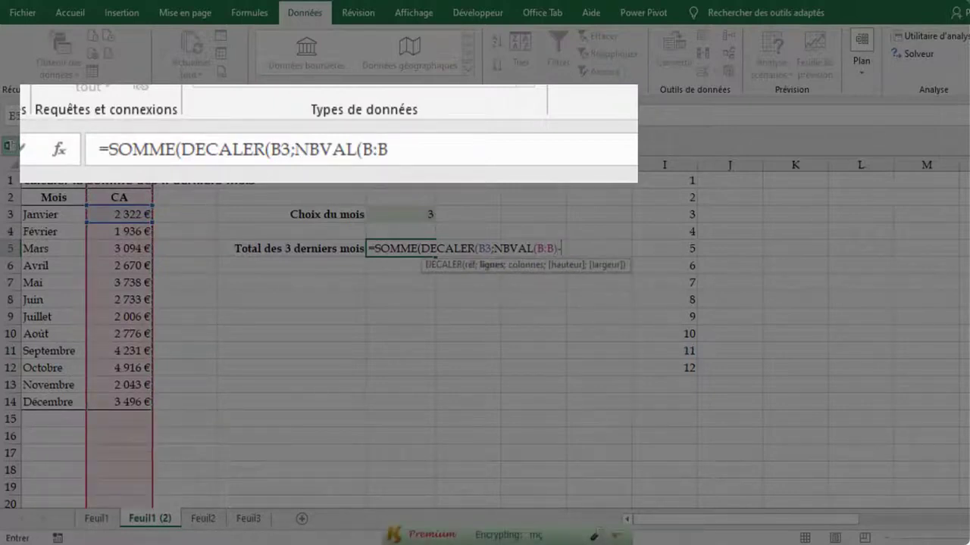
text(-2)
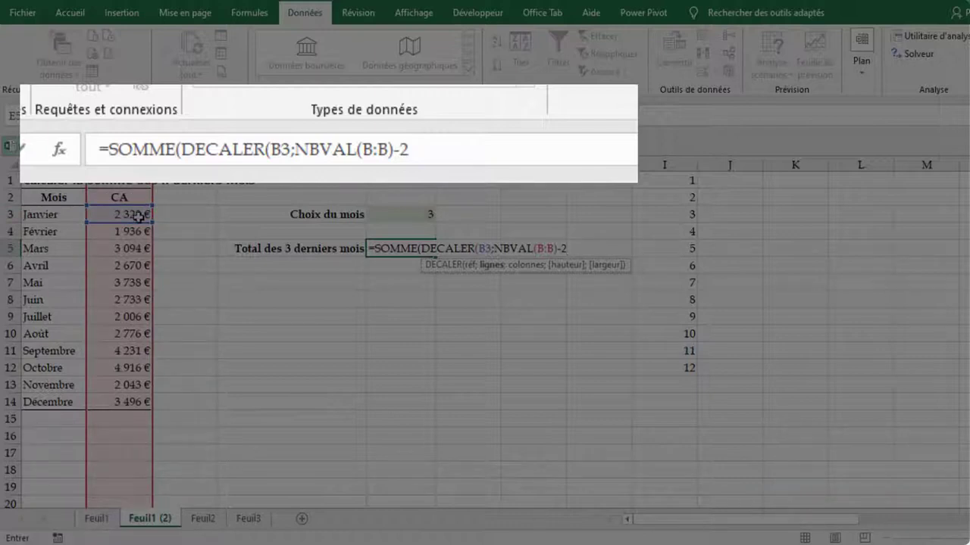
Complete the E5 formula with a column offset of 0 and cell E3 as the height, and validate it
text(;)
text(0)
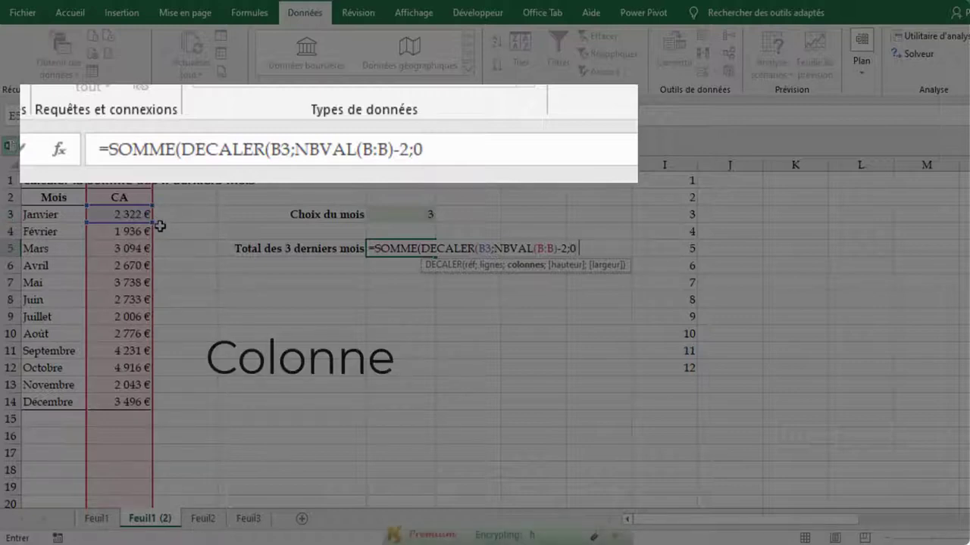
text(;)
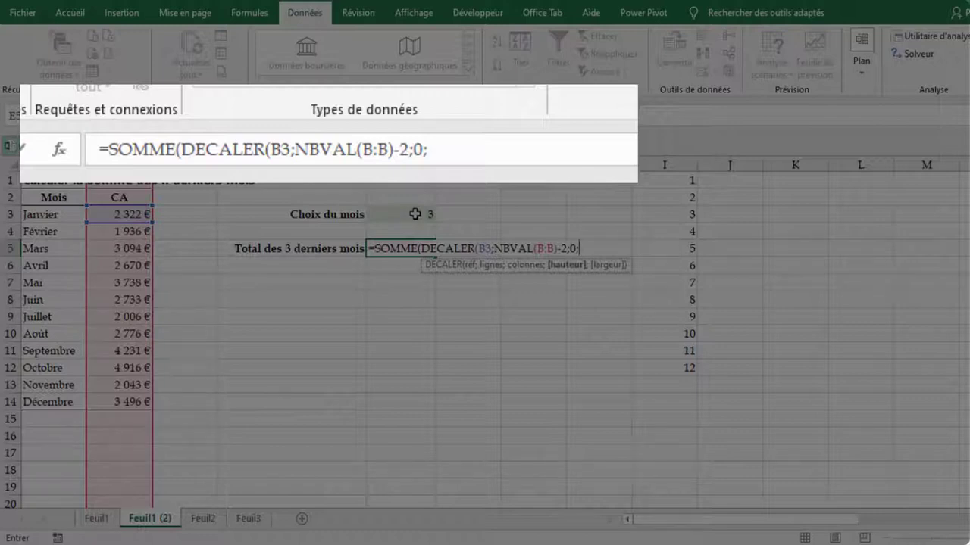
click(415, 215)
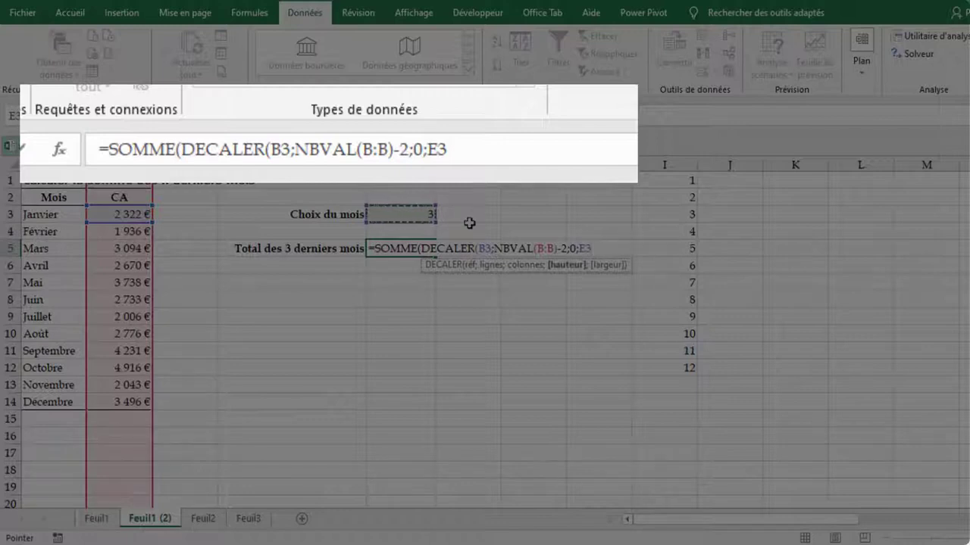
text())
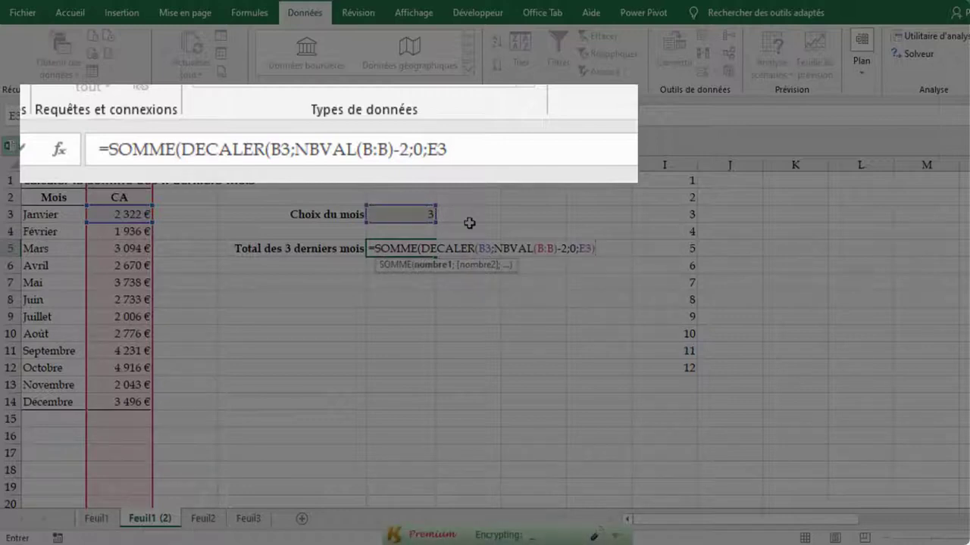
text())
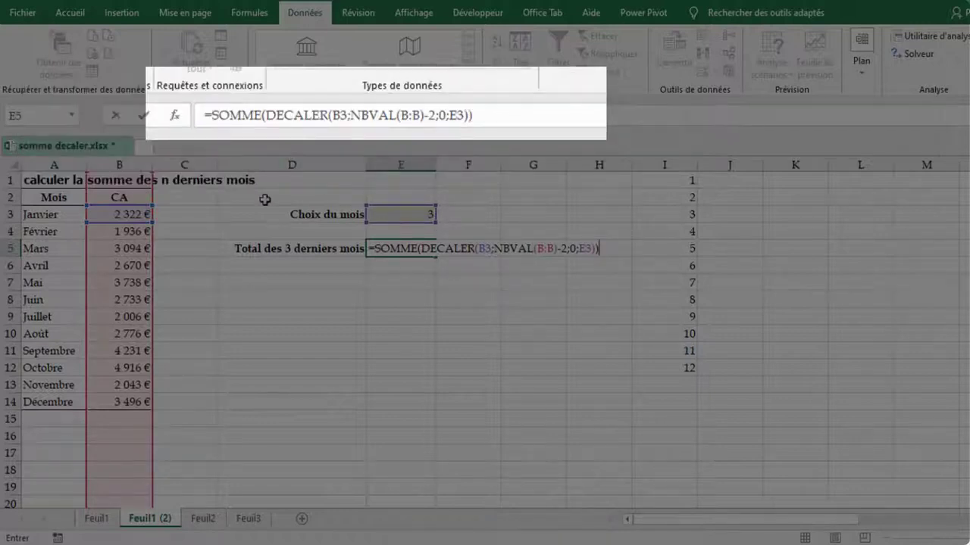
key(Return)
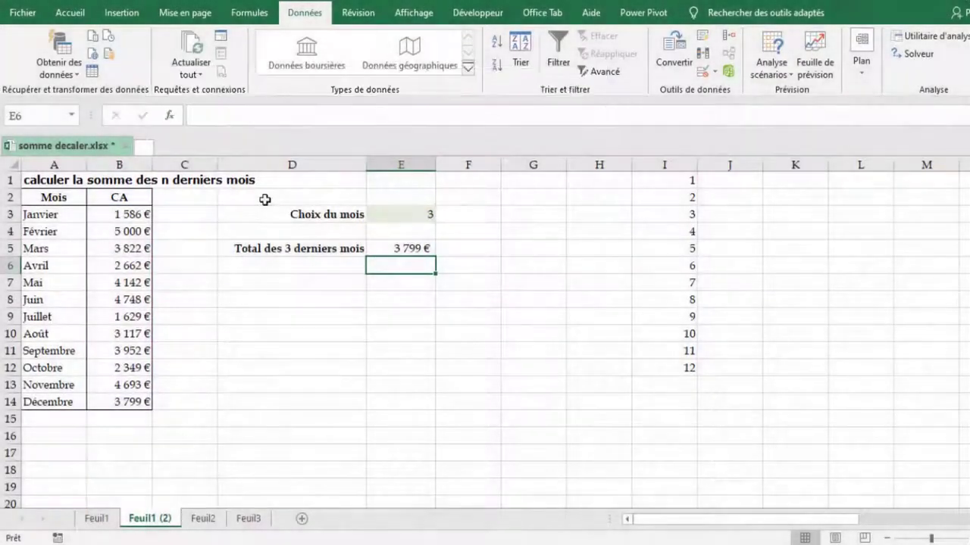
Compare the total in E5 with the October to December revenues in B12:B14 and with December's value alone
click(407, 246)
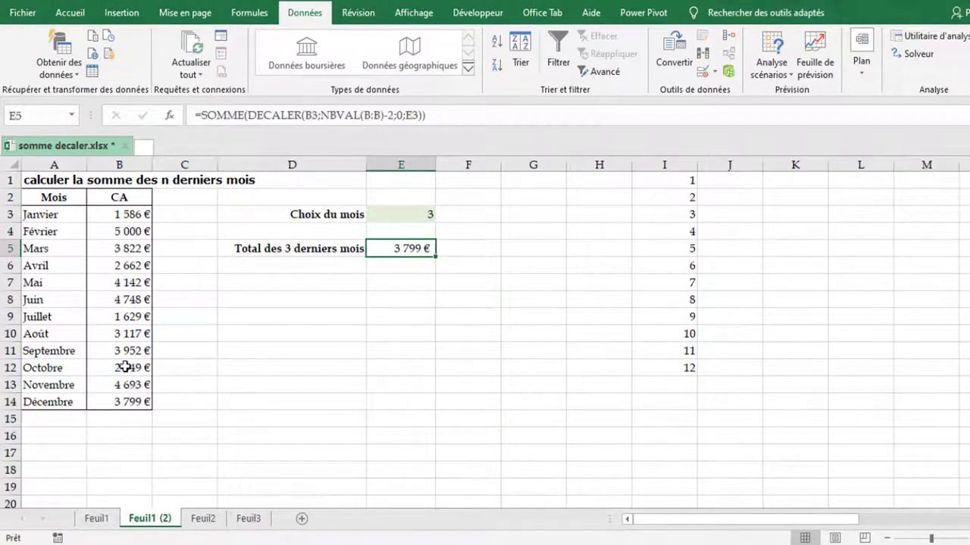
drag(124, 367, 119, 407)
drag(129, 366, 134, 406)
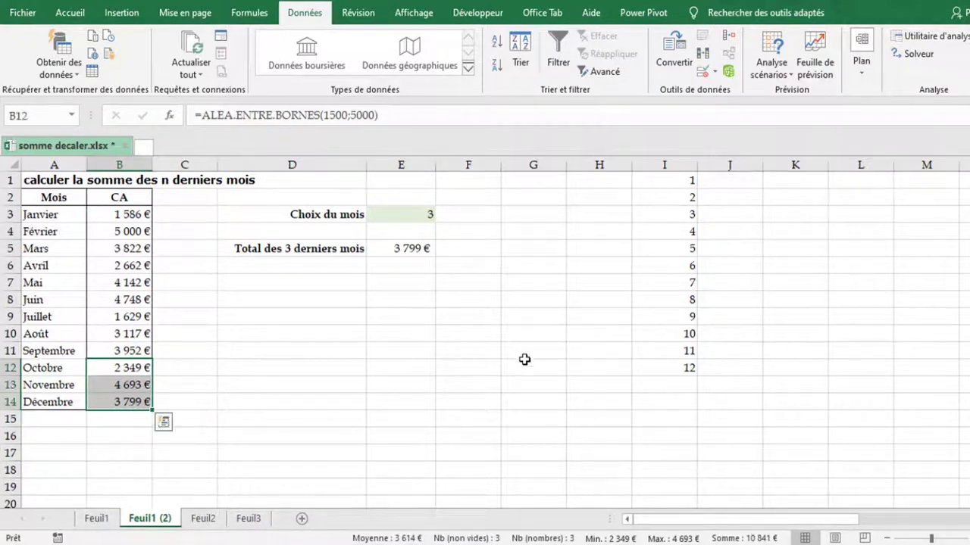
click(413, 250)
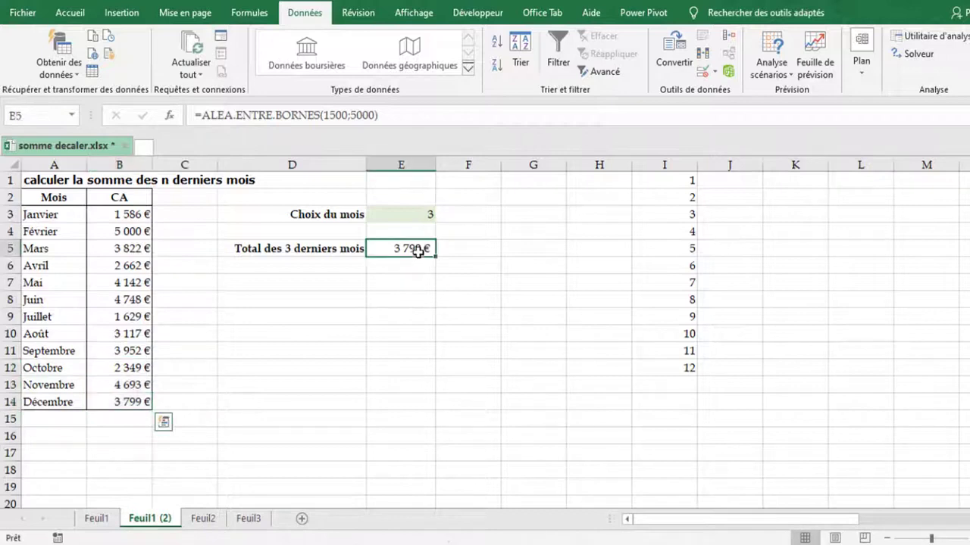
click(132, 405)
Change the height argument in the E5 formula to -E3 and check the total against the sum of B12:B14
click(405, 254)
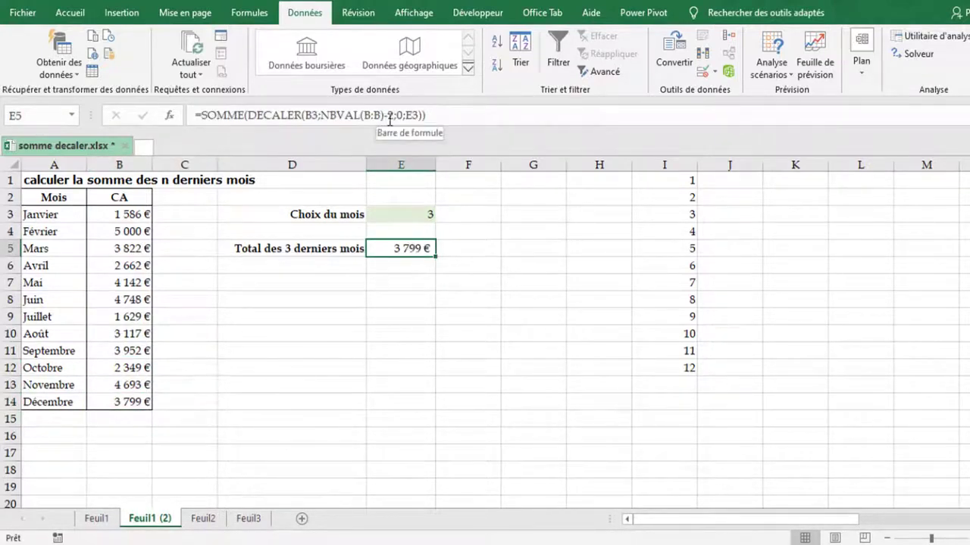
click(426, 115)
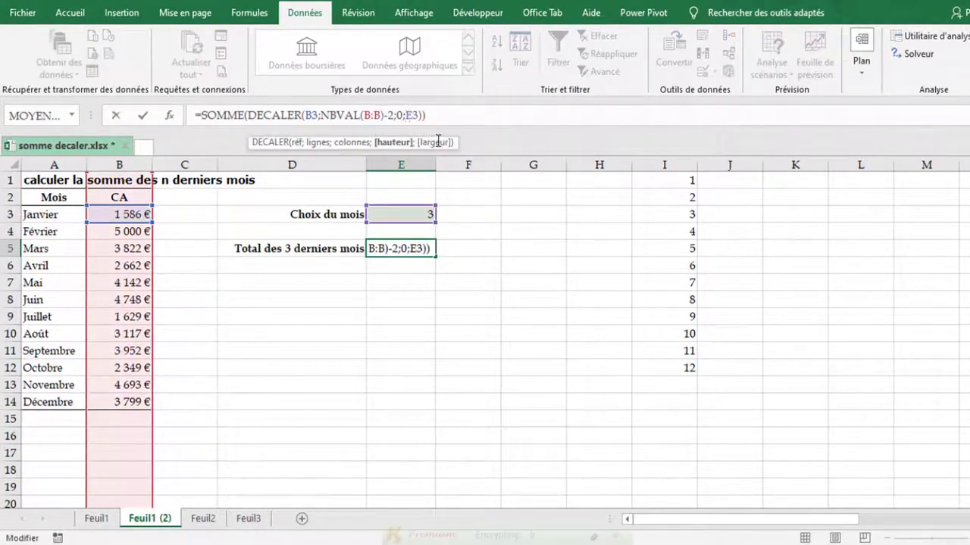
text(-)
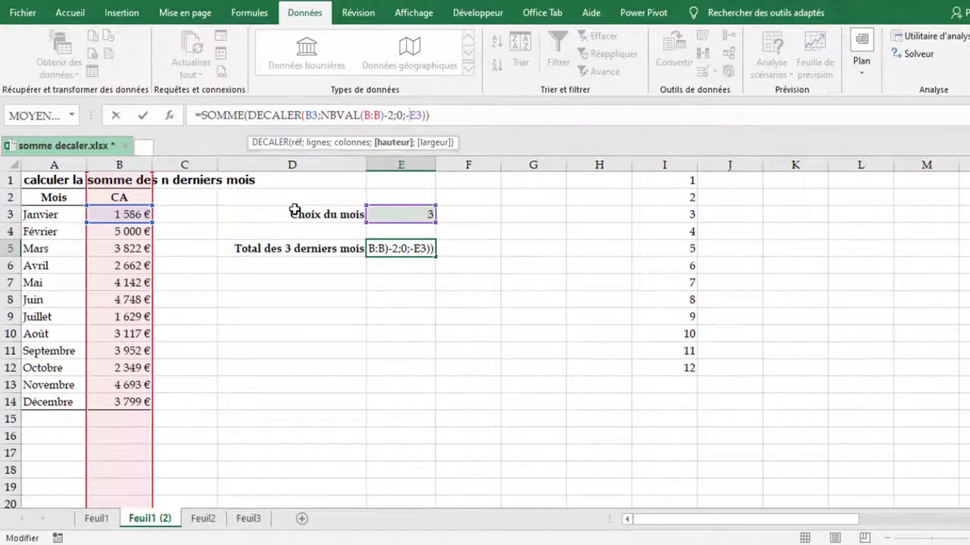
key(Return)
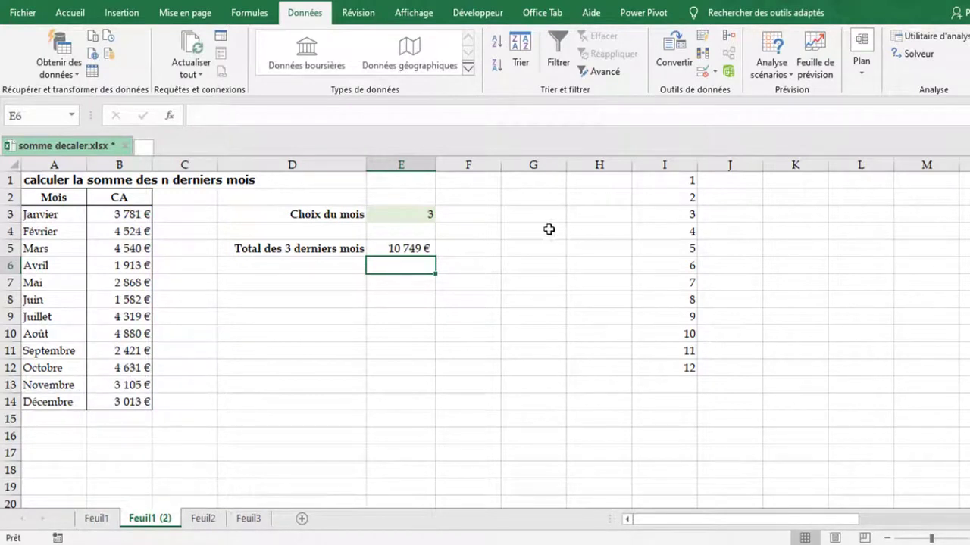
drag(135, 367, 135, 402)
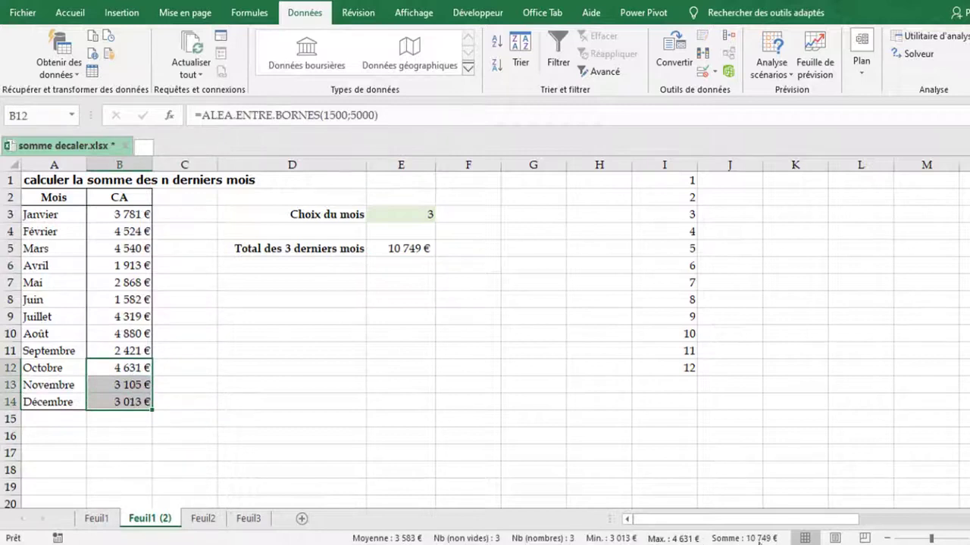
Set the month choice in E3 to 6 and check the total against the July to December revenues in B9:B14
click(411, 216)
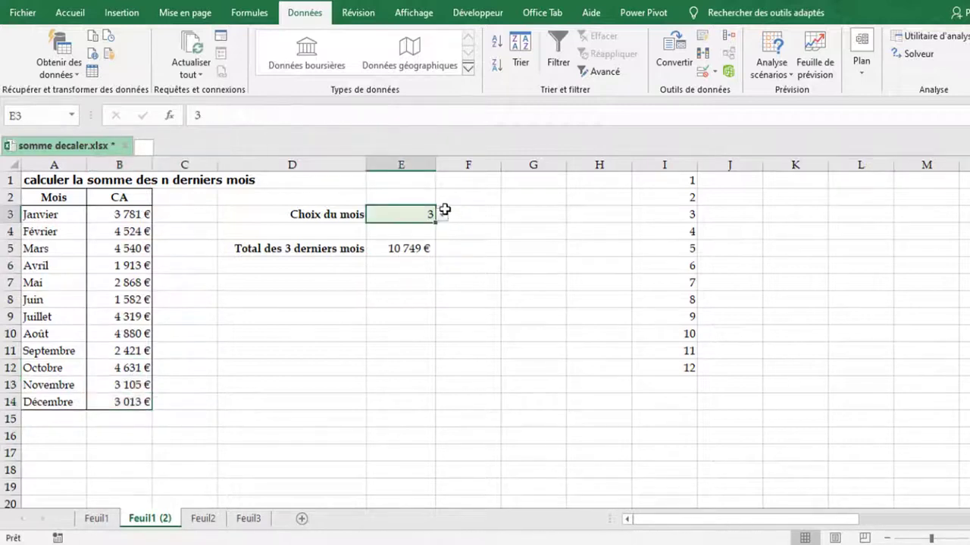
click(442, 216)
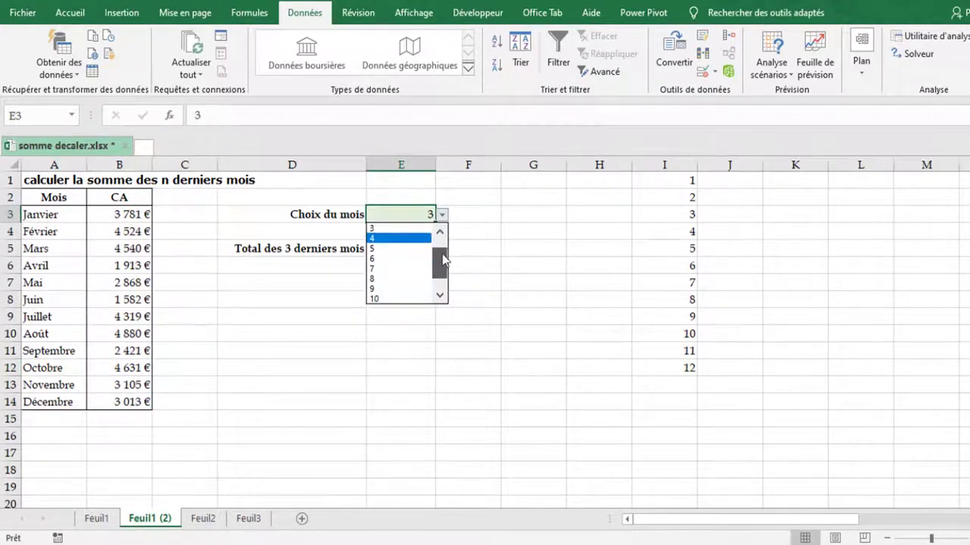
click(394, 258)
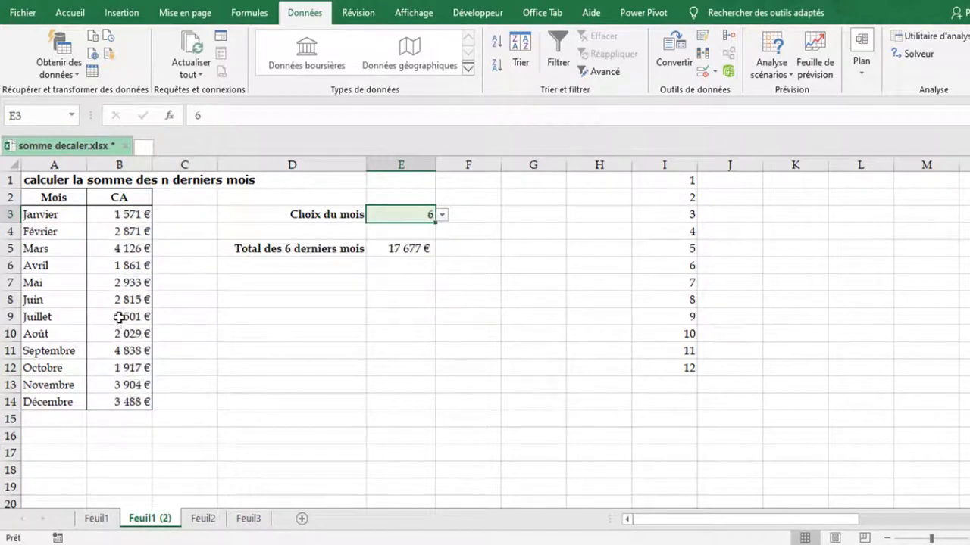
drag(130, 314, 129, 401)
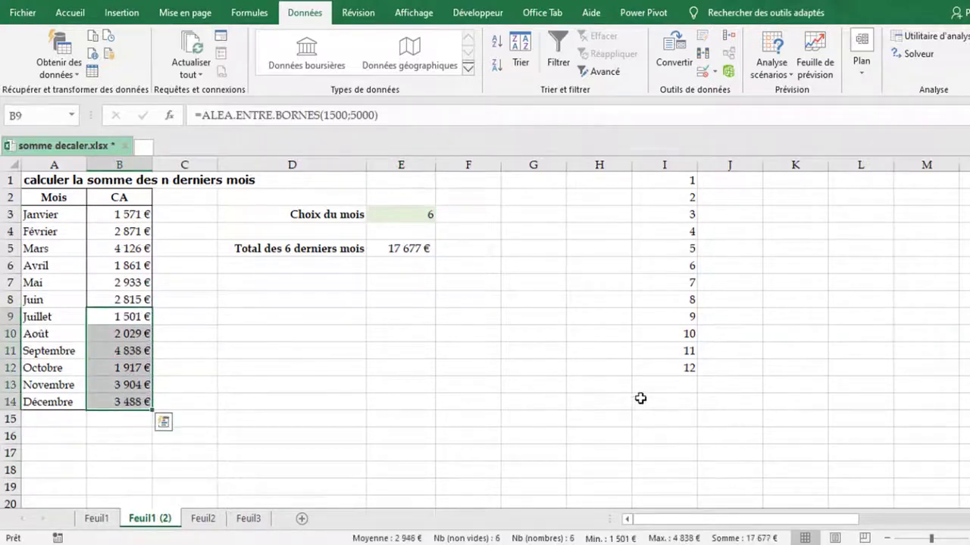
Review the total formula in E5 and the month choice in E3 that it depends on
click(422, 248)
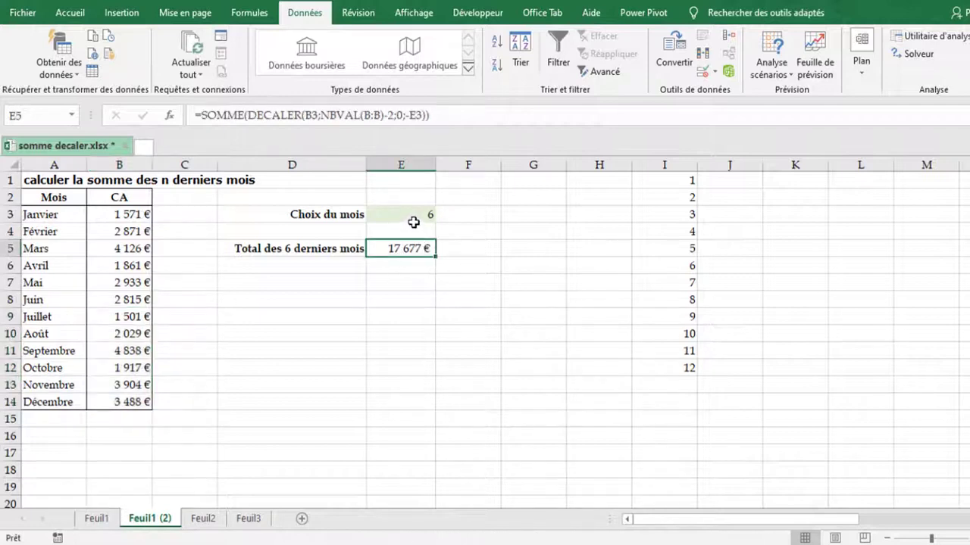
click(427, 217)
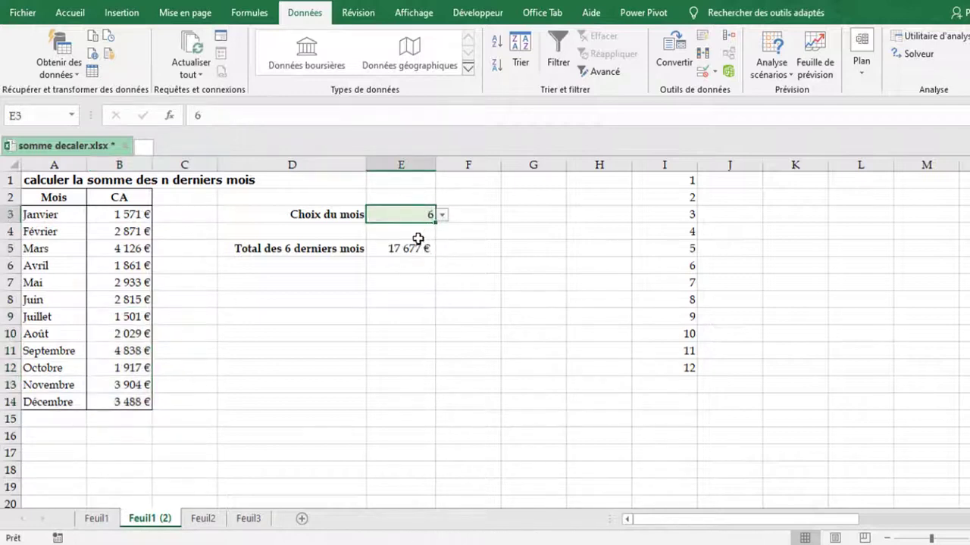
click(407, 247)
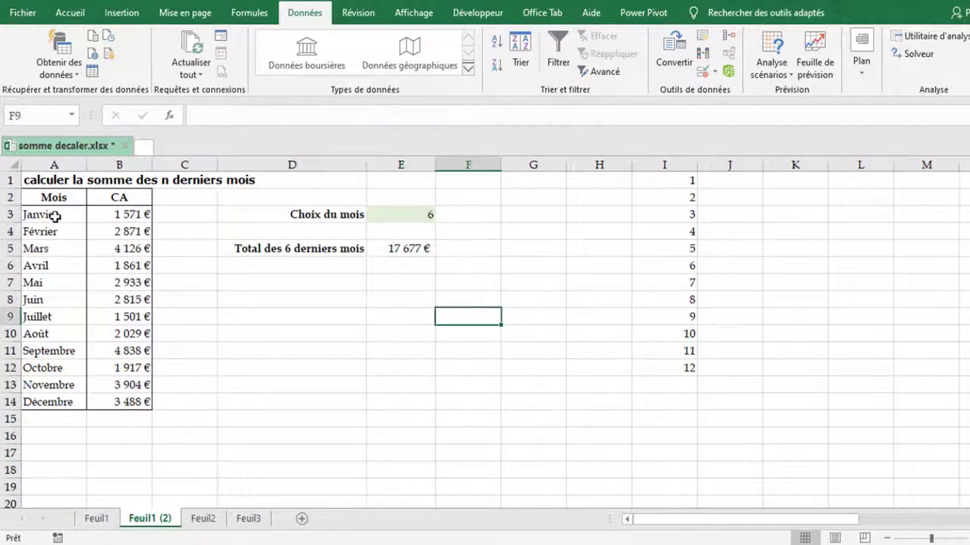
Create a conditional formatting rule for A3:B14 that uses a formula to determine which cells to format
drag(53, 216, 123, 385)
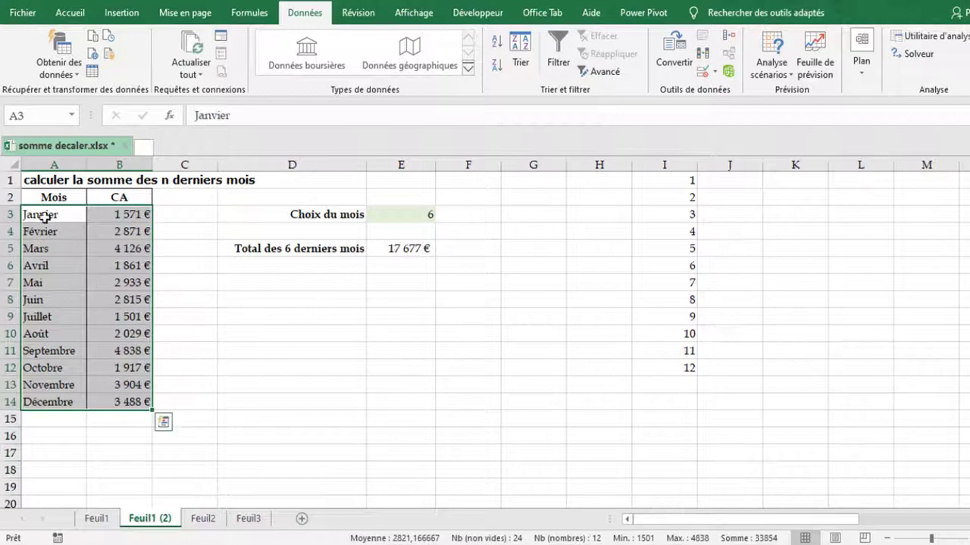
click(64, 15)
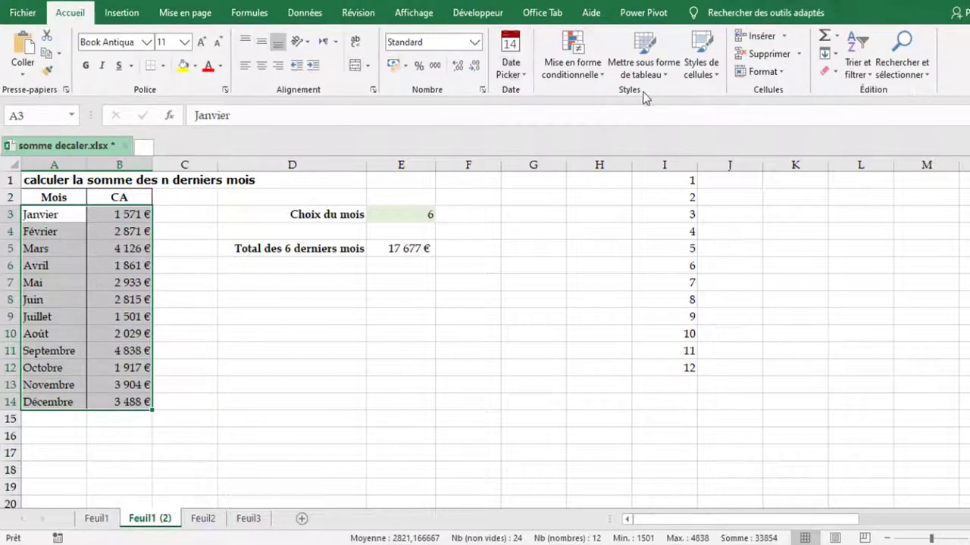
click(572, 57)
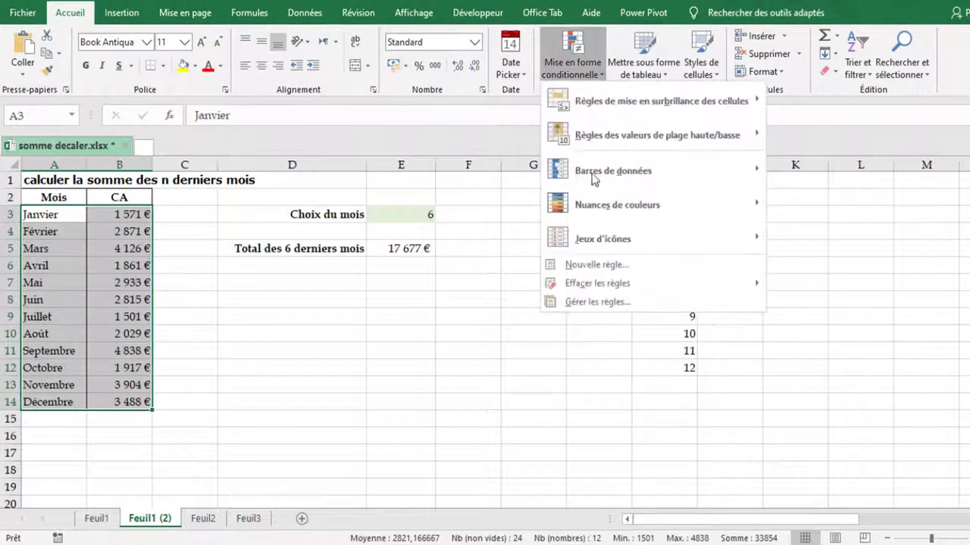
click(579, 265)
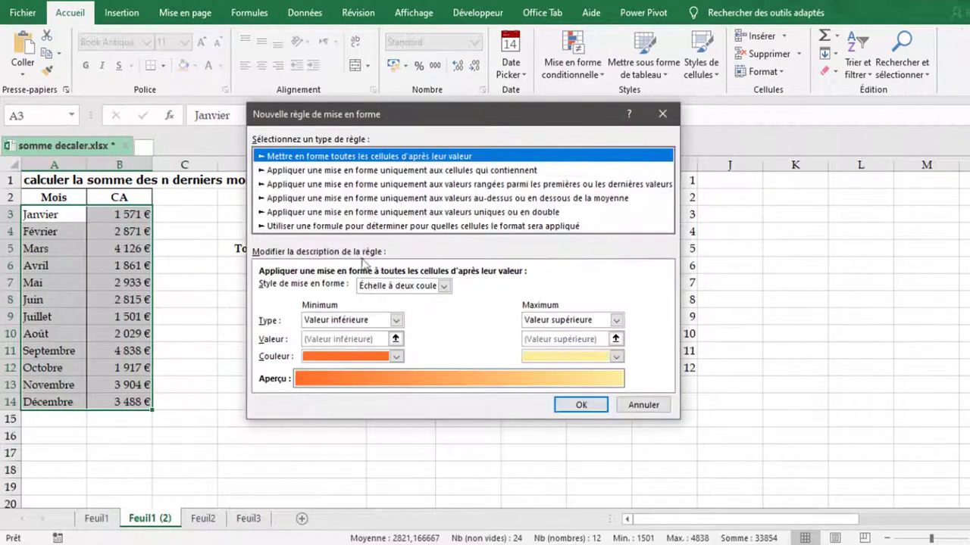
click(339, 227)
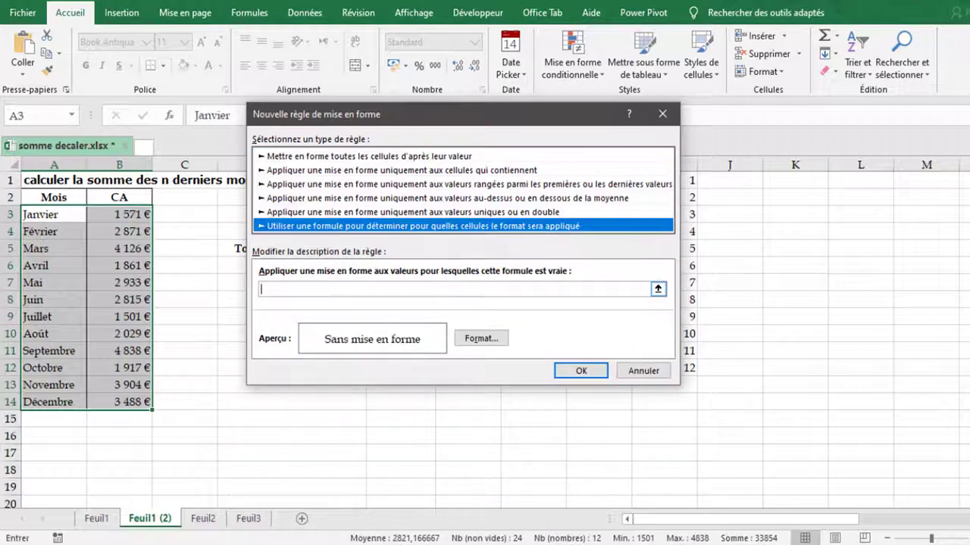
drag(474, 122, 416, 145)
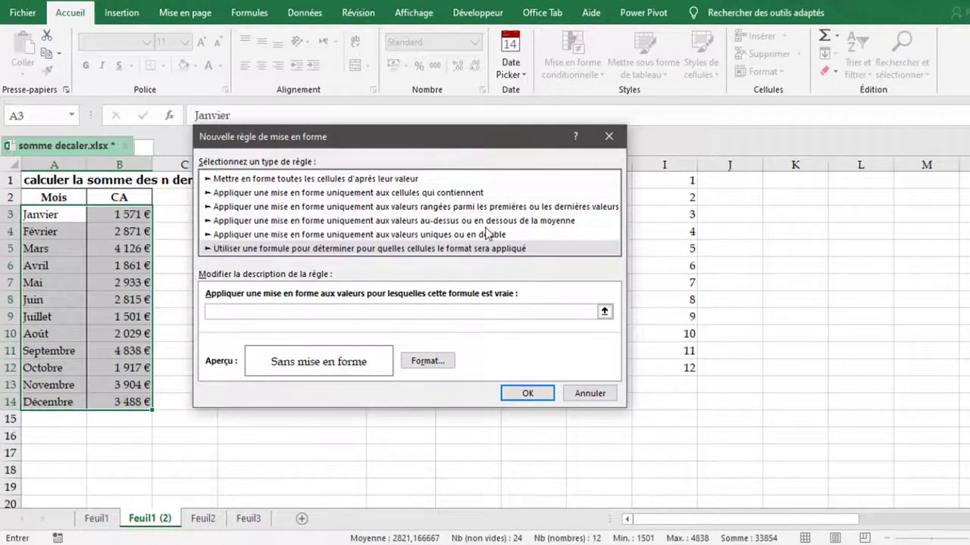
Enter =ligne()-1>nbvl($B:$B)-$E$3 as the rule's formula, referencing column B and the month choice in E3
text(=)
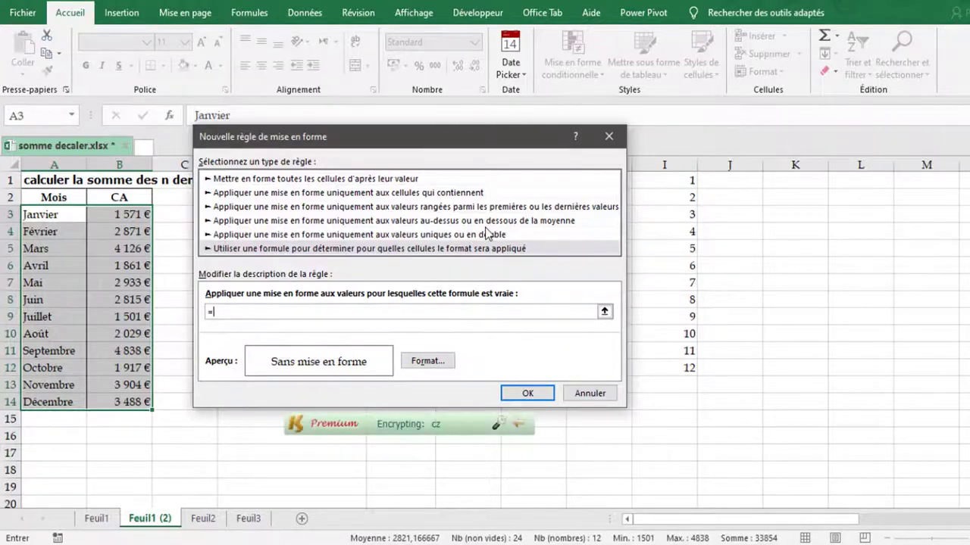
text(ligne()-1)
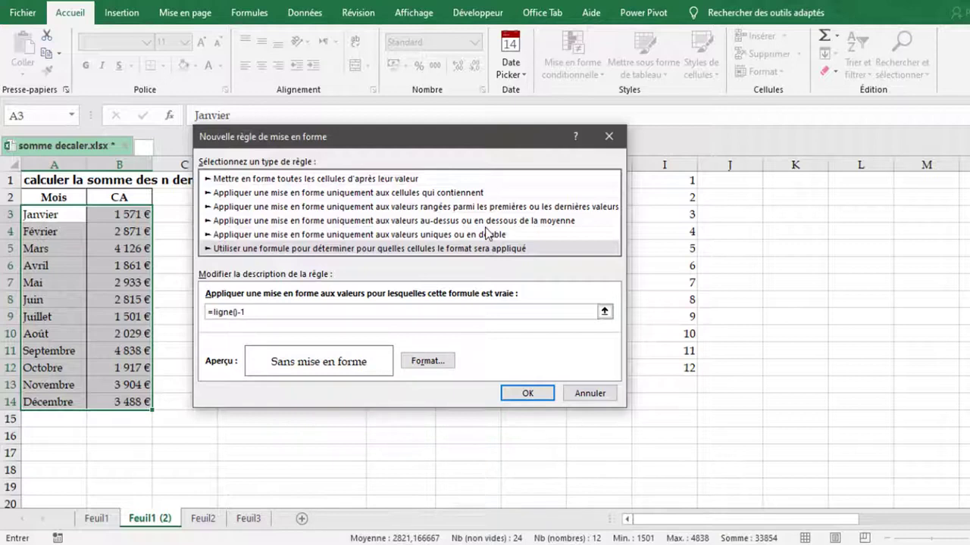
text(>)
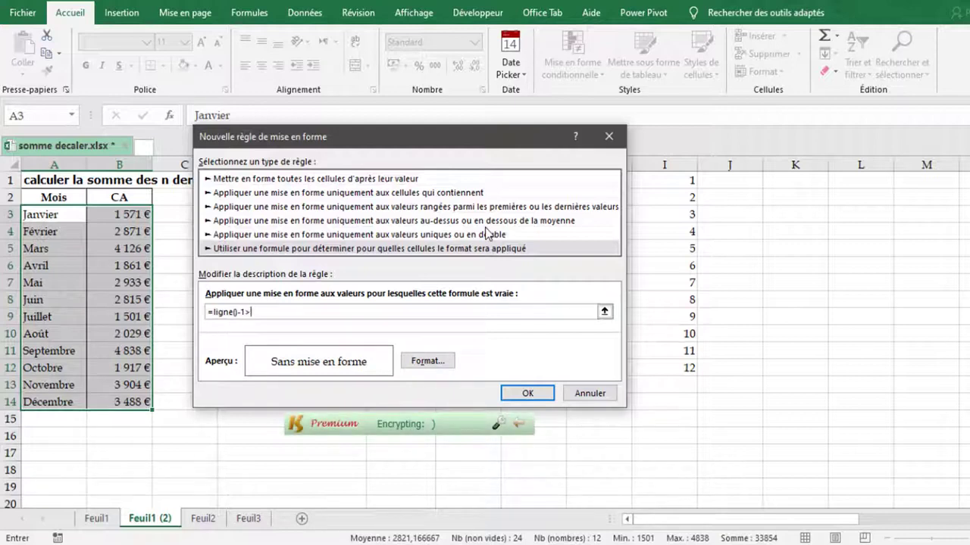
text(nbvla)
key(BackSpace)
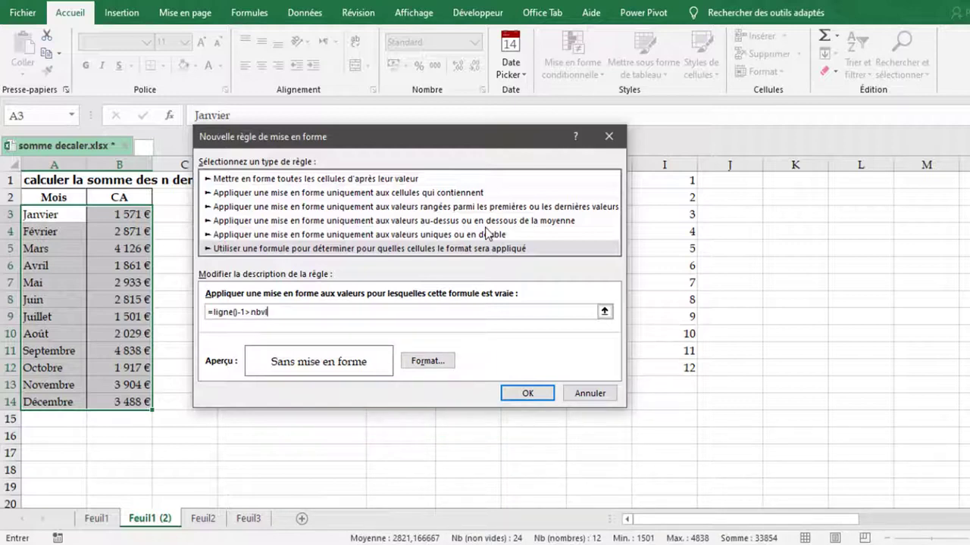
text(l)
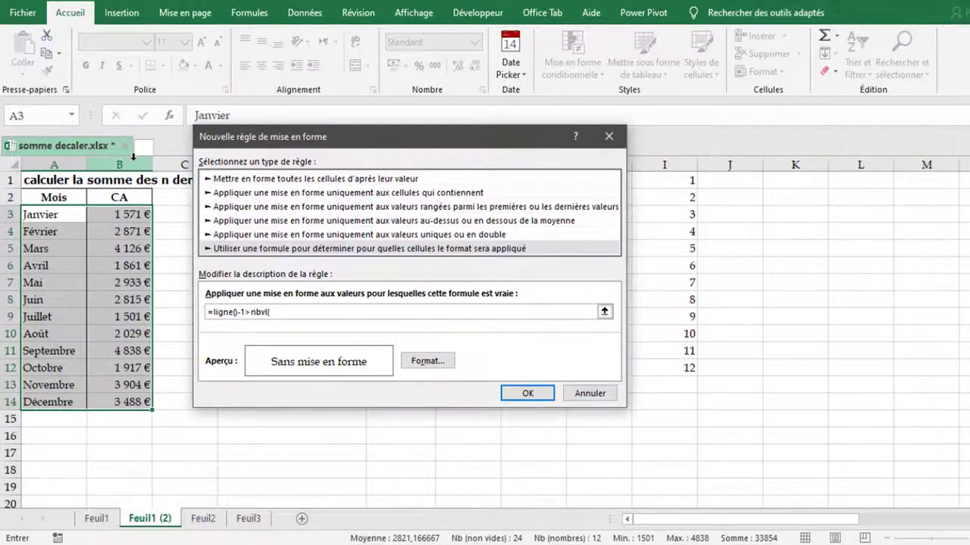
click(127, 161)
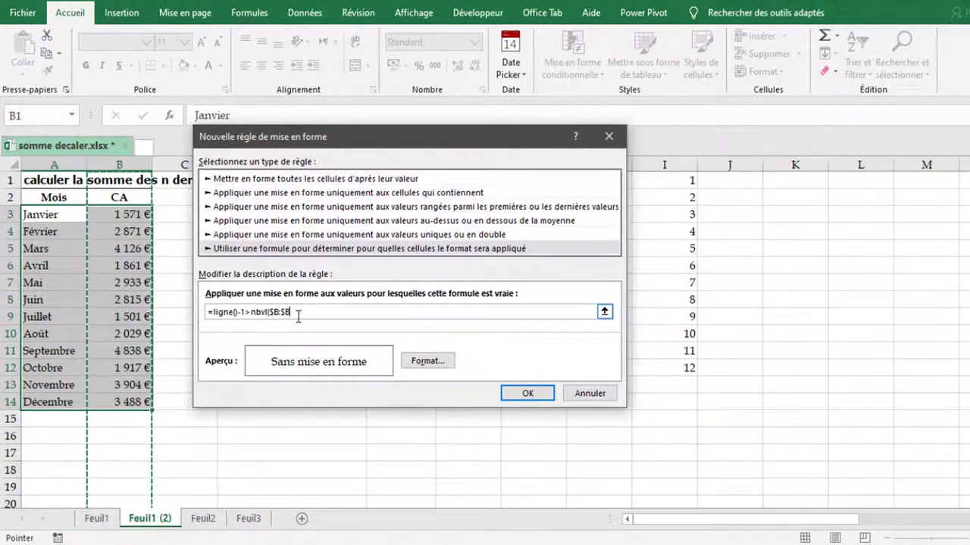
text())
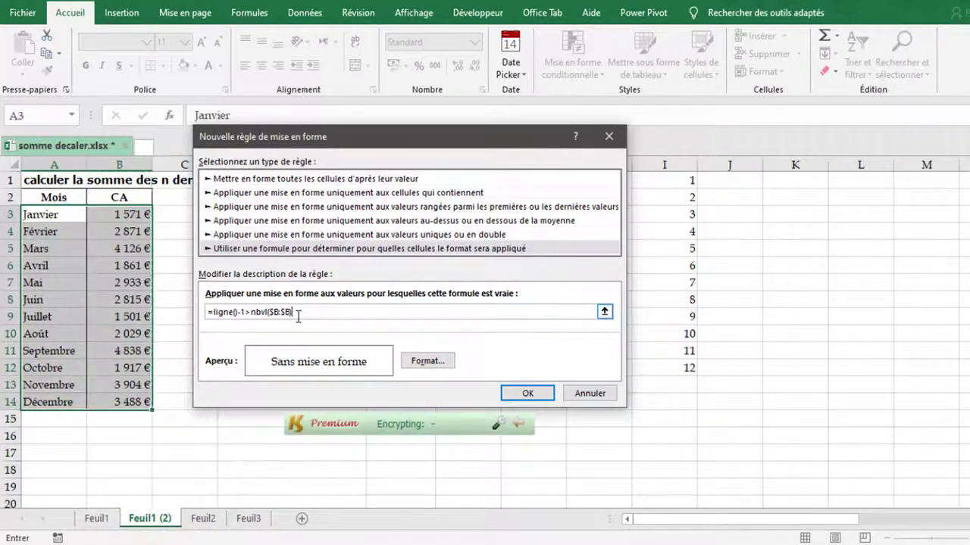
text(-)
drag(320, 136, 465, 250)
click(420, 217)
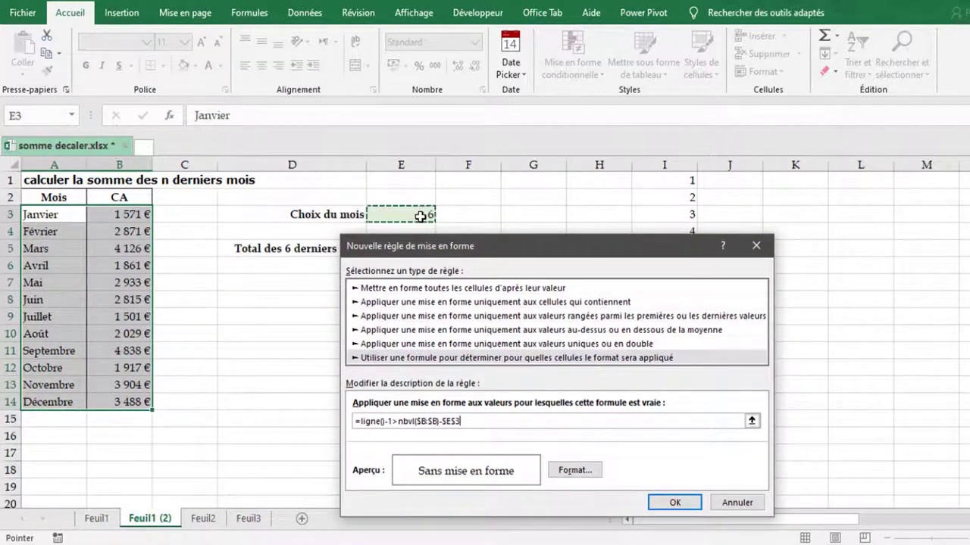
Give the rule a light gold background fill and validate it
click(589, 475)
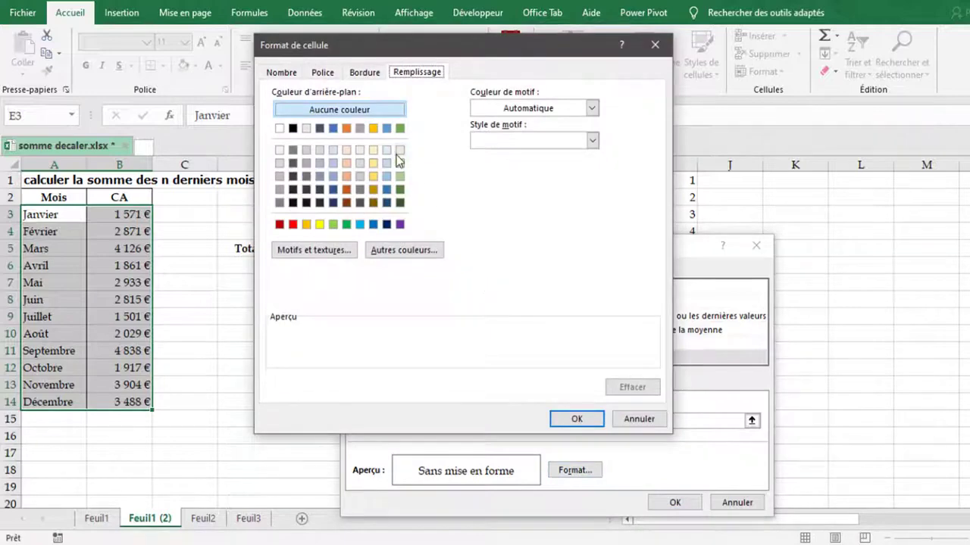
click(374, 165)
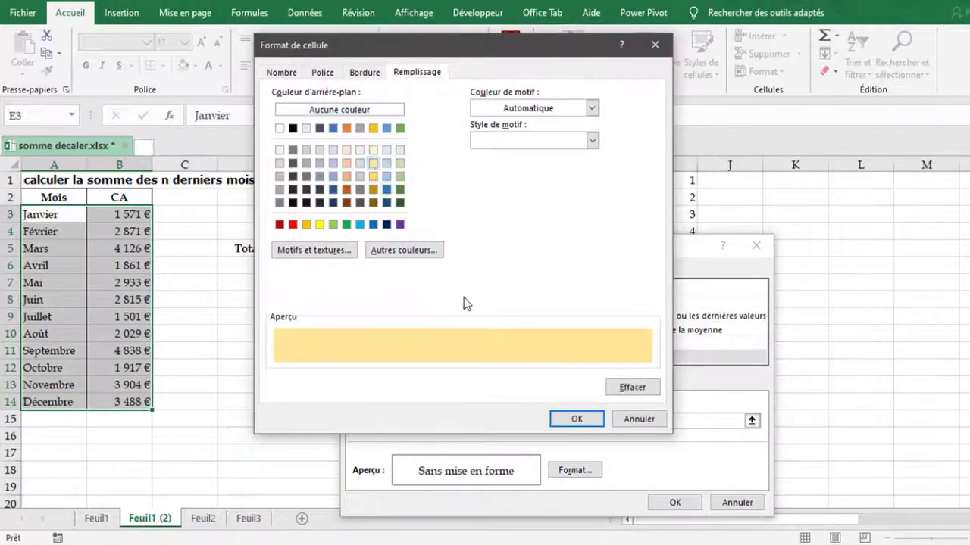
click(574, 419)
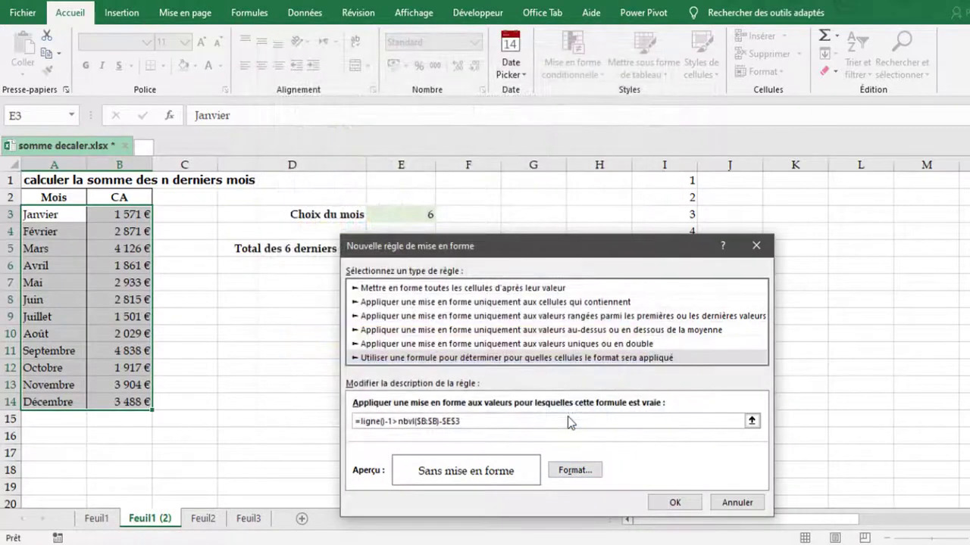
click(676, 503)
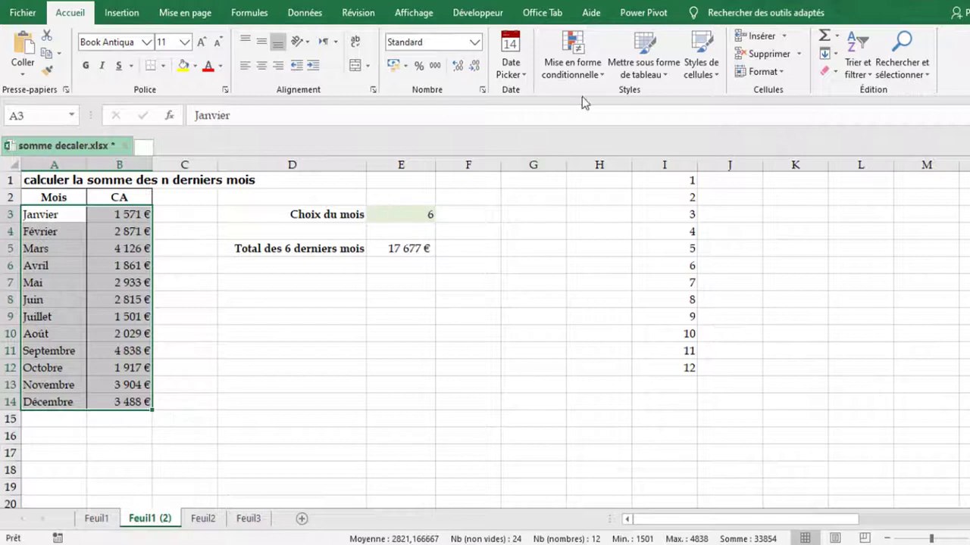
Edit the existing rule on A3:B14 to use nbval as the function name, giving =LIGNE()-1>nbval($B:$B)-$E$3, and apply it
click(580, 70)
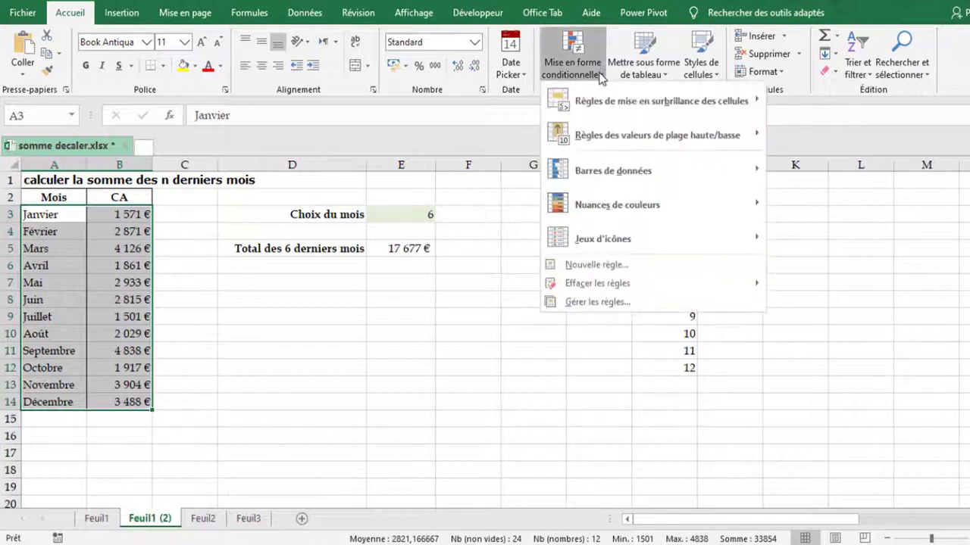
click(592, 302)
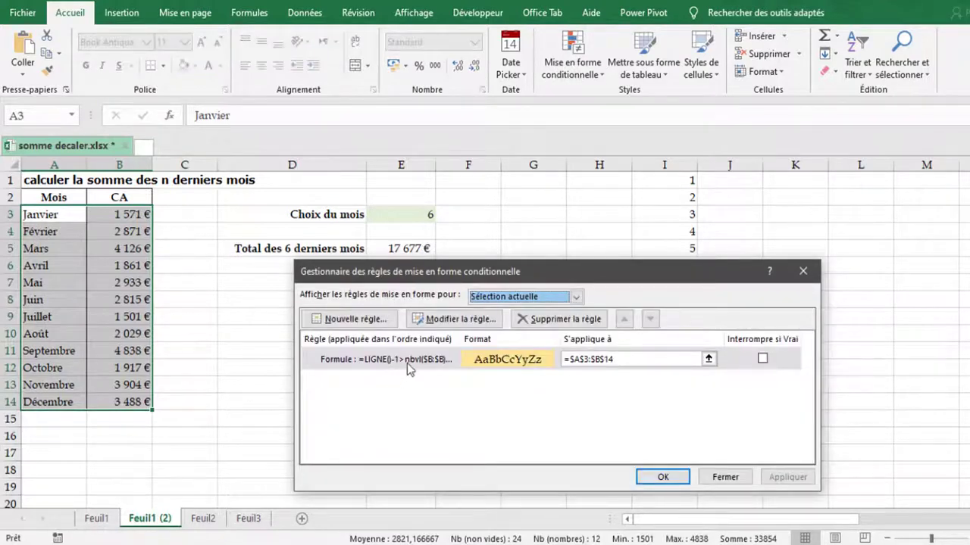
double_click(406, 363)
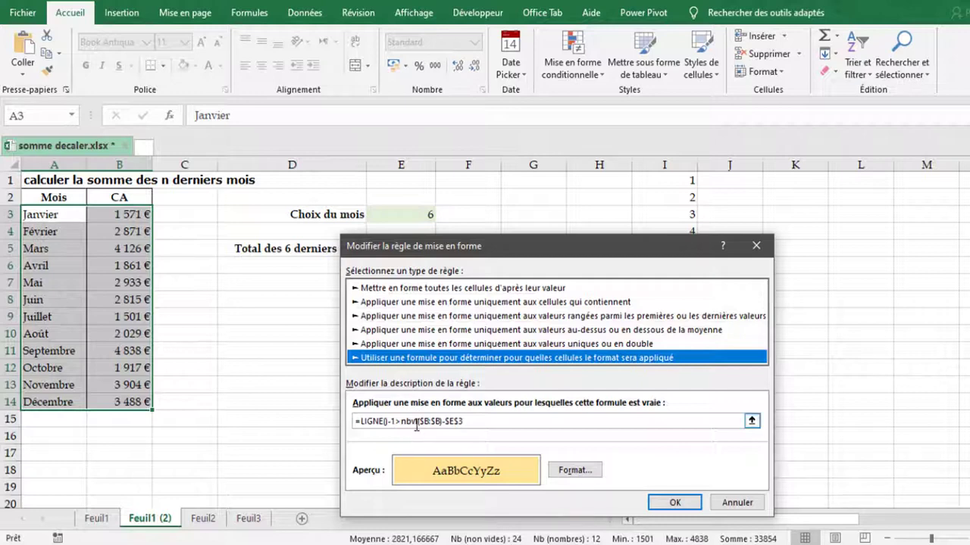
click(415, 423)
text(a)
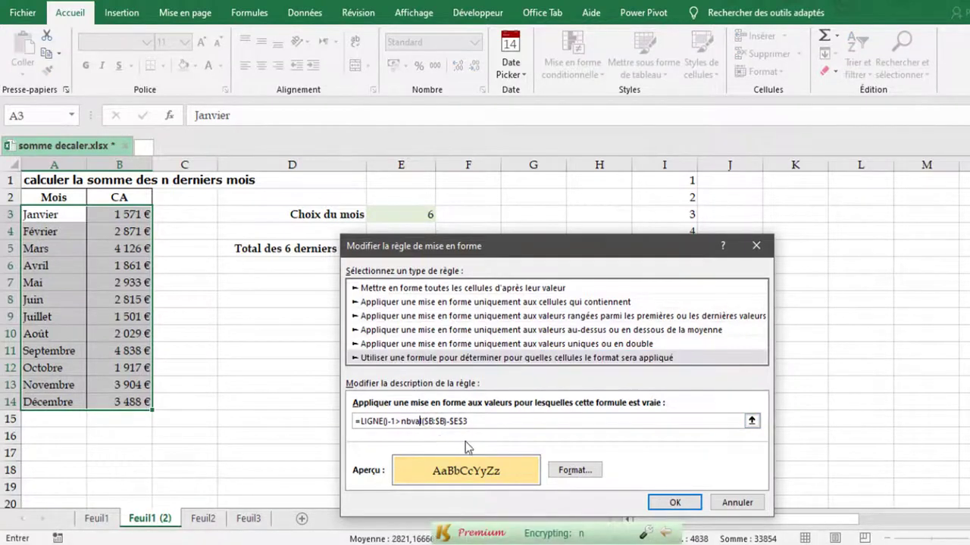
text(l)
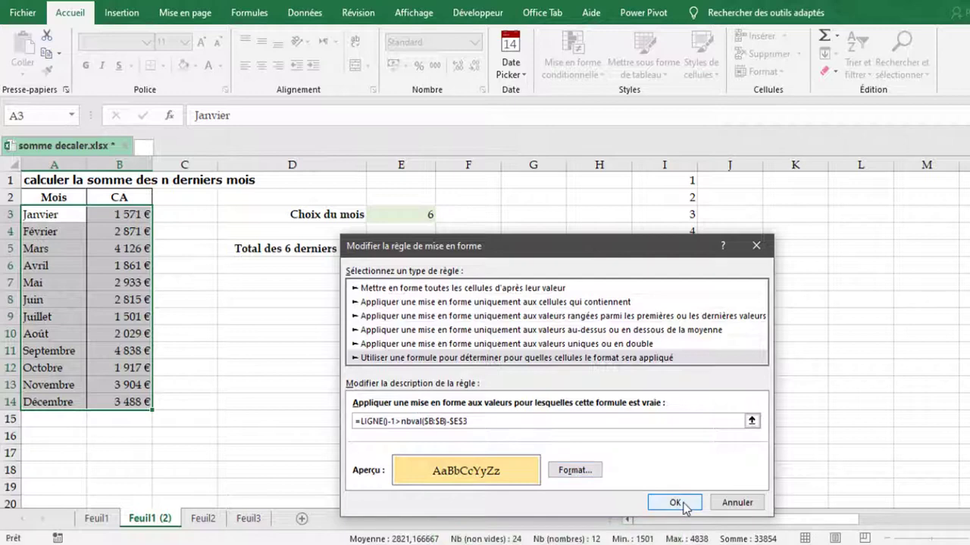
click(675, 503)
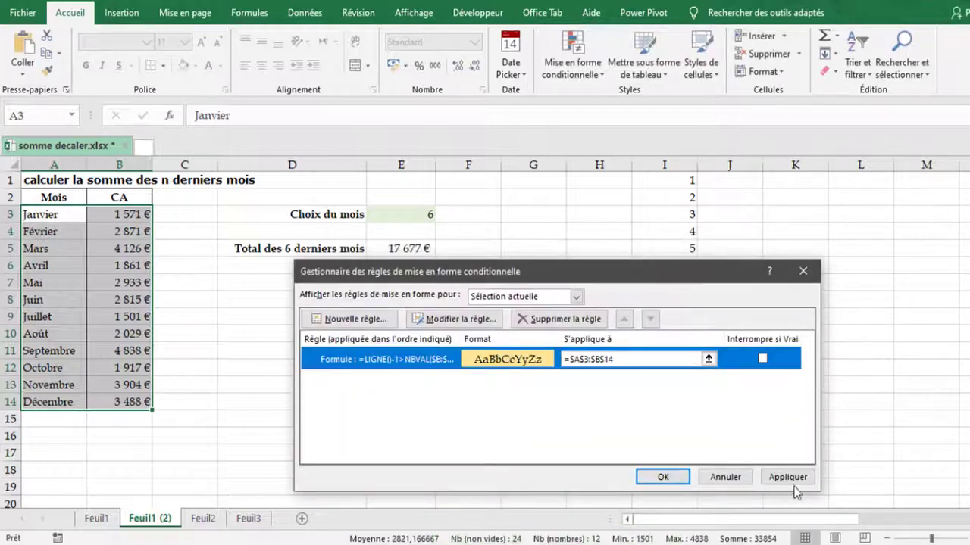
click(788, 478)
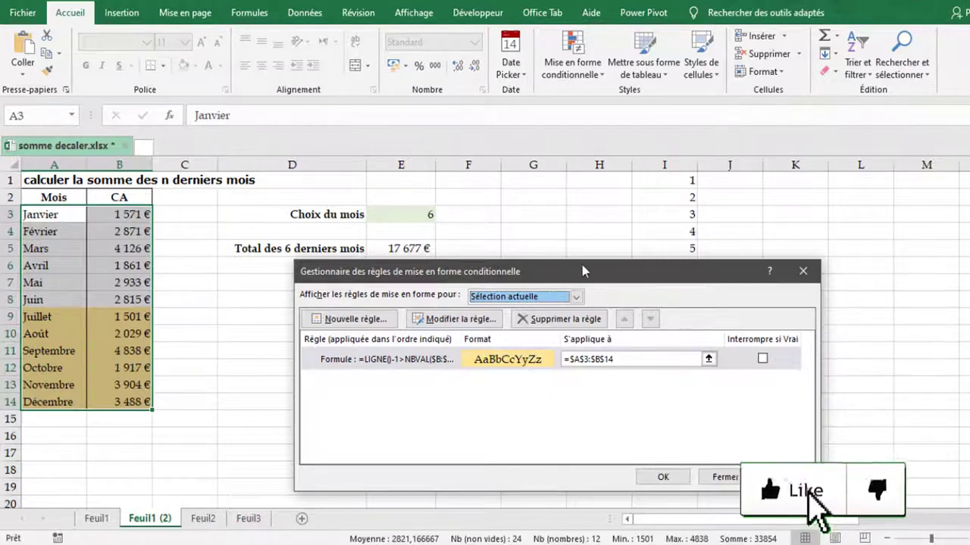
drag(585, 262, 637, 232)
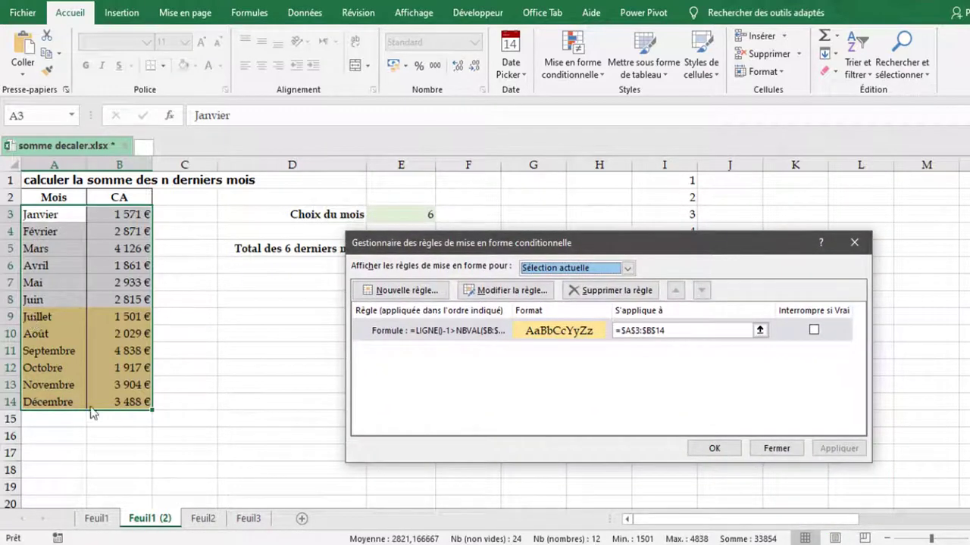
click(721, 450)
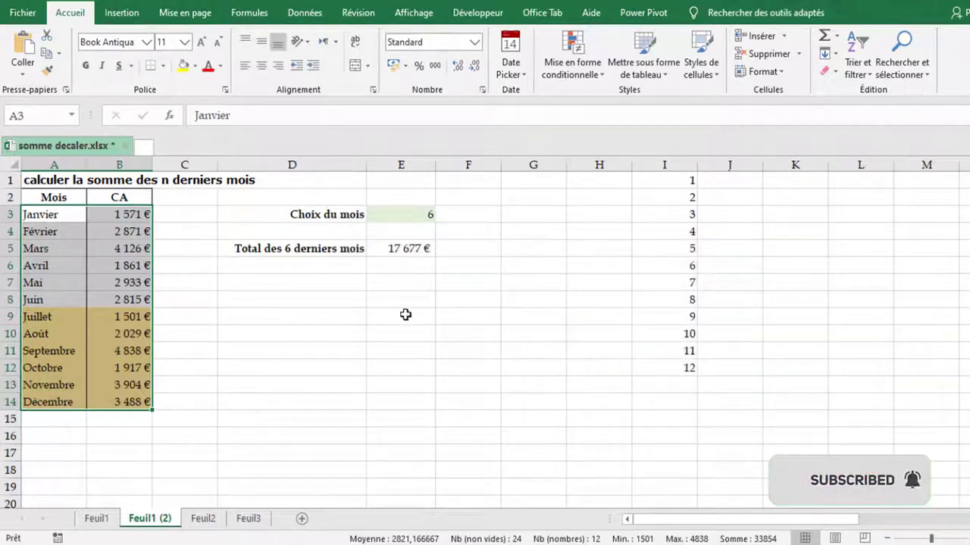
Set the month choice in E3 to 5 and check the total against the highlighted August to December revenues in B10:B14
click(424, 214)
click(442, 216)
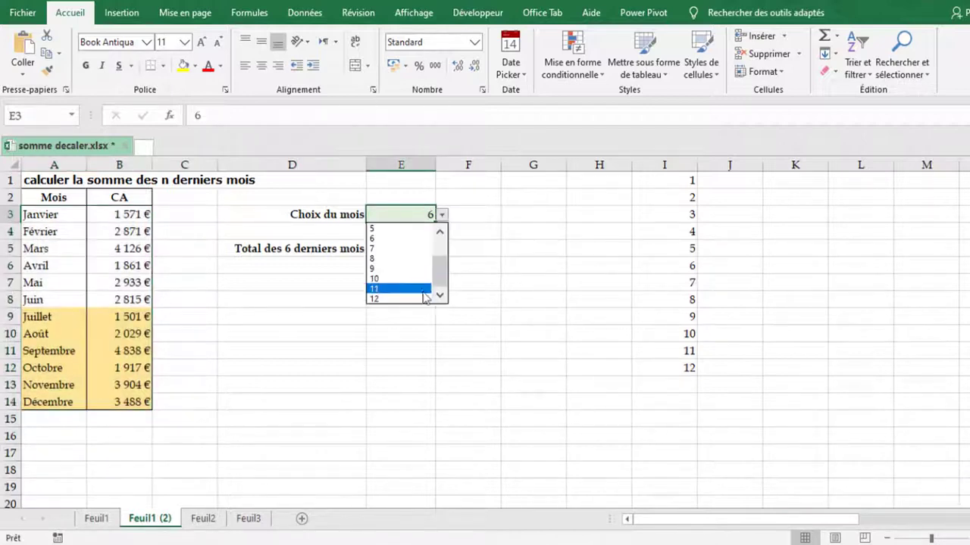
click(409, 229)
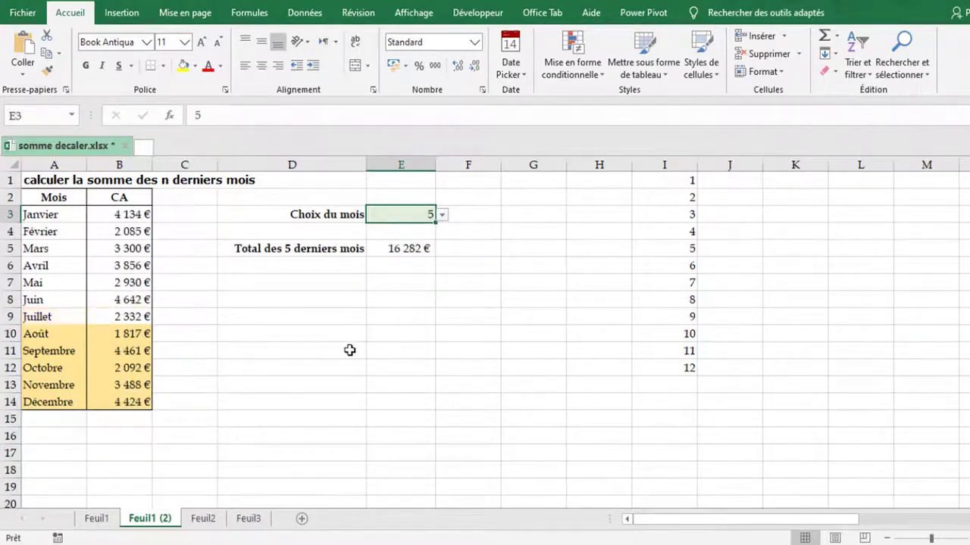
click(405, 252)
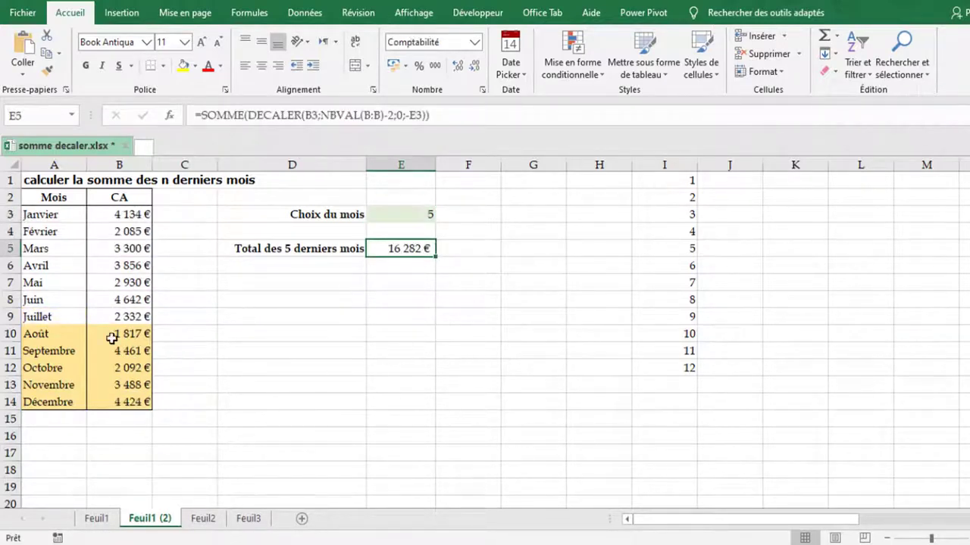
drag(112, 337, 134, 394)
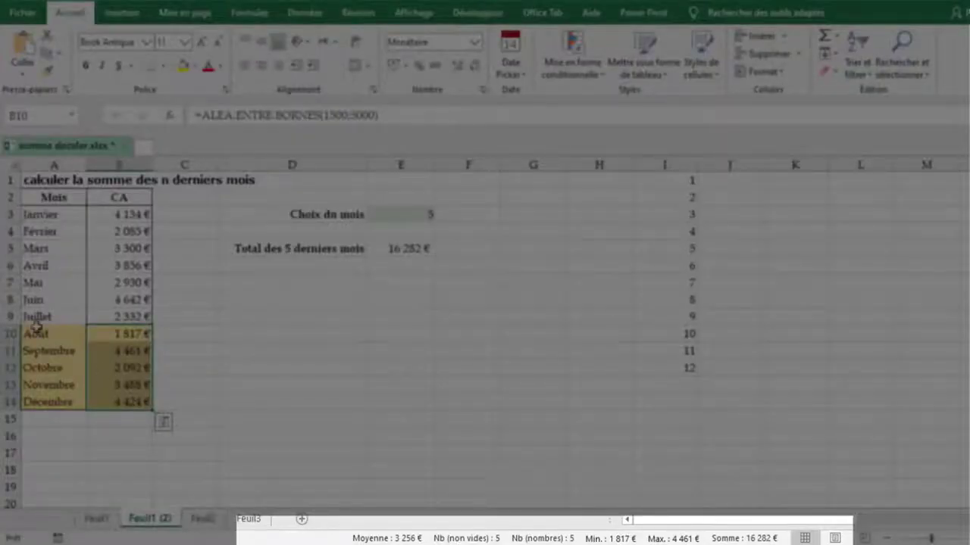
click(36, 328)
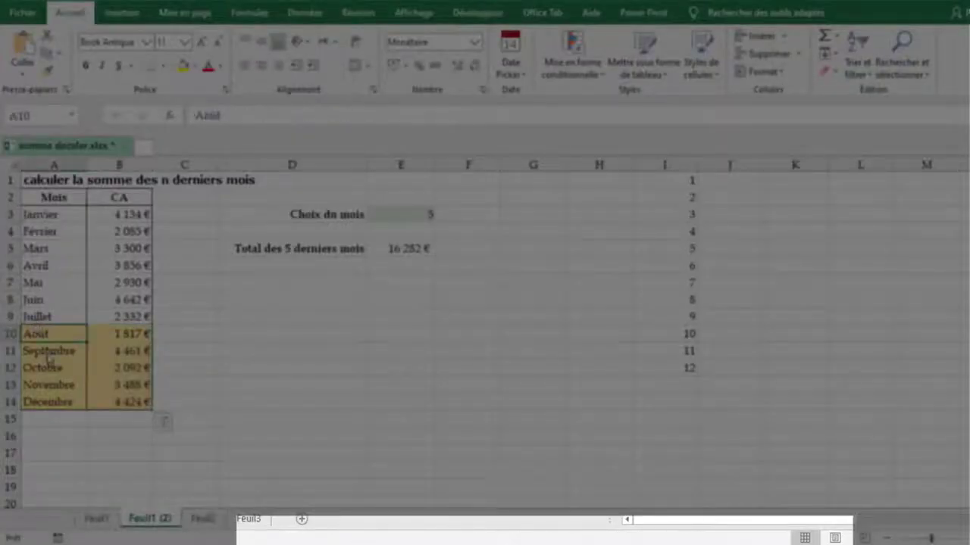